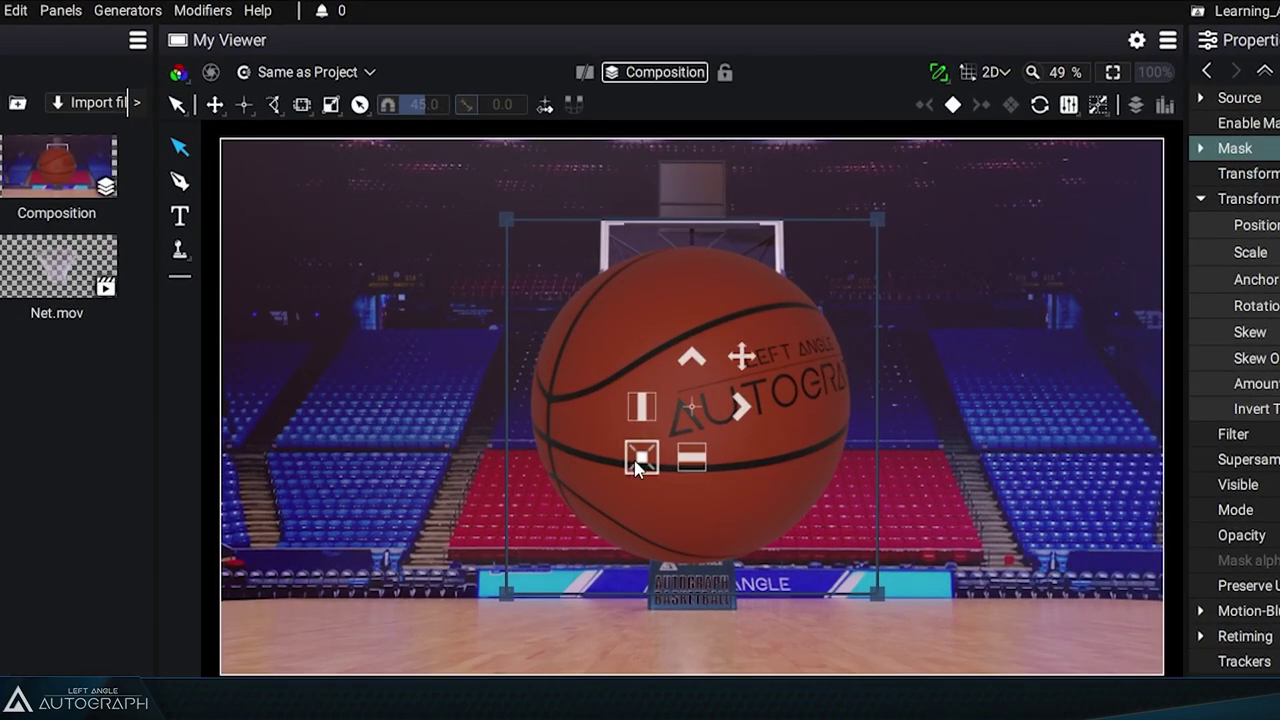
Resize the basketball layer with its scale handle, ending slightly larger and still round.
mouse_move(637, 466)
left_mouse_down()
mouse_move(670, 430)
mouse_move(647, 466)
mouse_move(681, 436)
mouse_move(627, 477)
mouse_move(630, 490)
mouse_move(683, 418)
mouse_move(651, 471)
left_mouse_up()
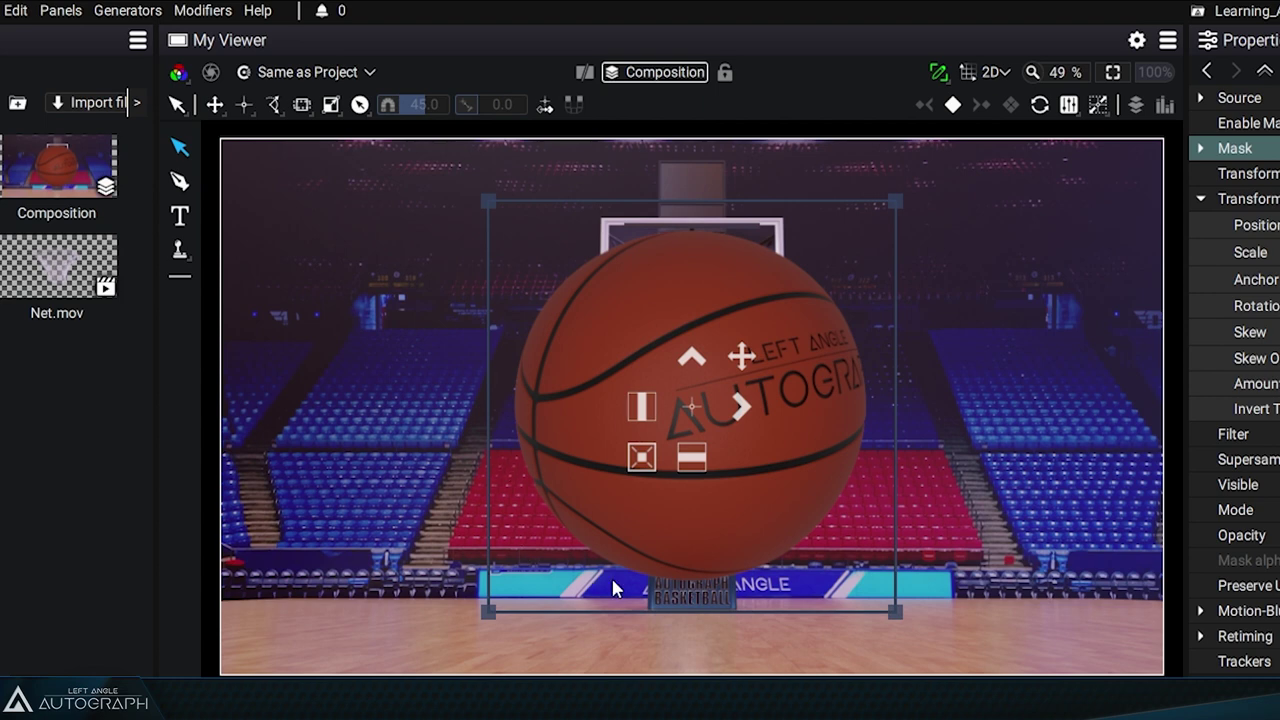
Reselect the ball layer and drag its lower corners to squash it into a tall, narrow oval.
key("Escape")
left_click(620, 323)
left_click(894, 617)
left_click_drag(894, 617, 811, 526)
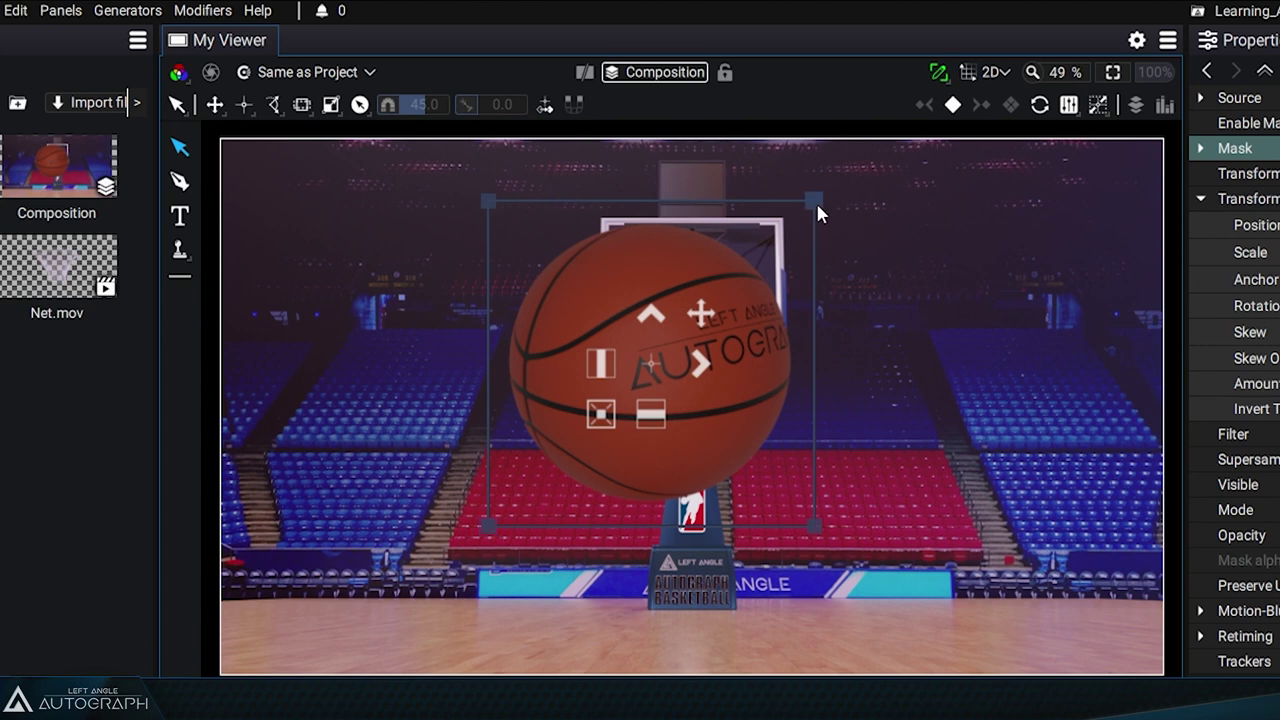
left_click_drag(488, 525, 531, 527)
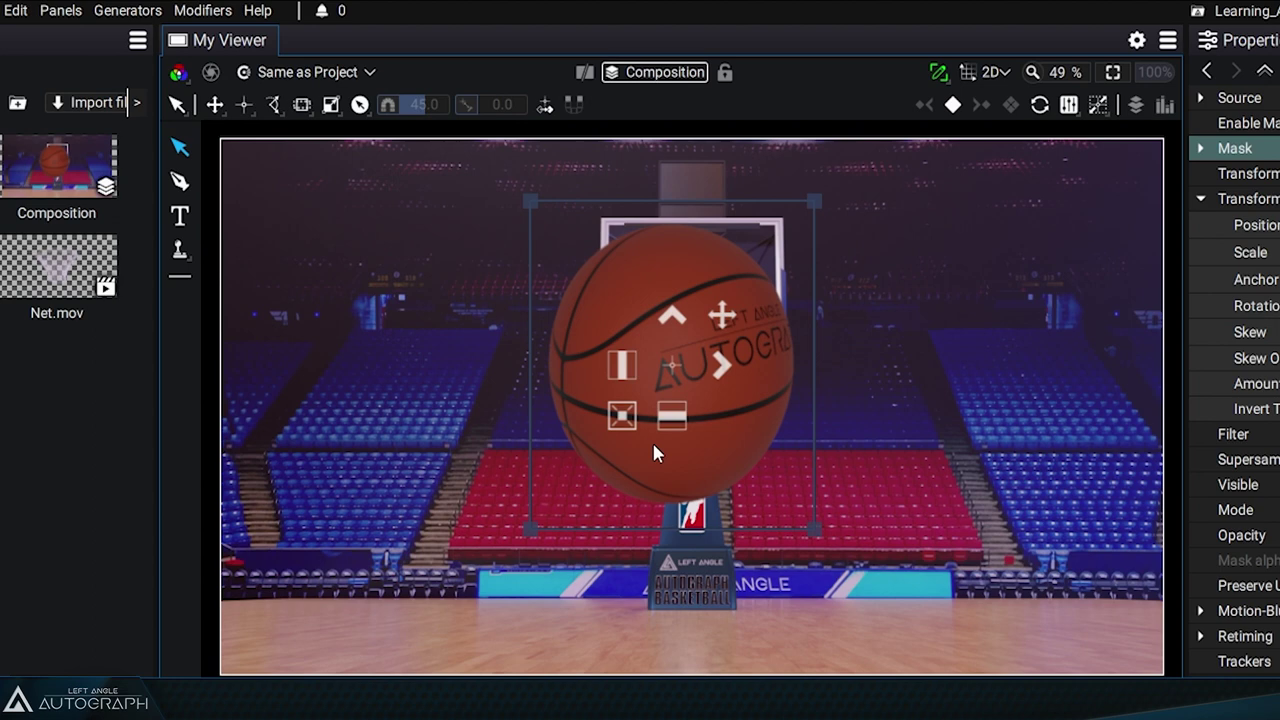
left_click_drag(815, 535, 698, 534)
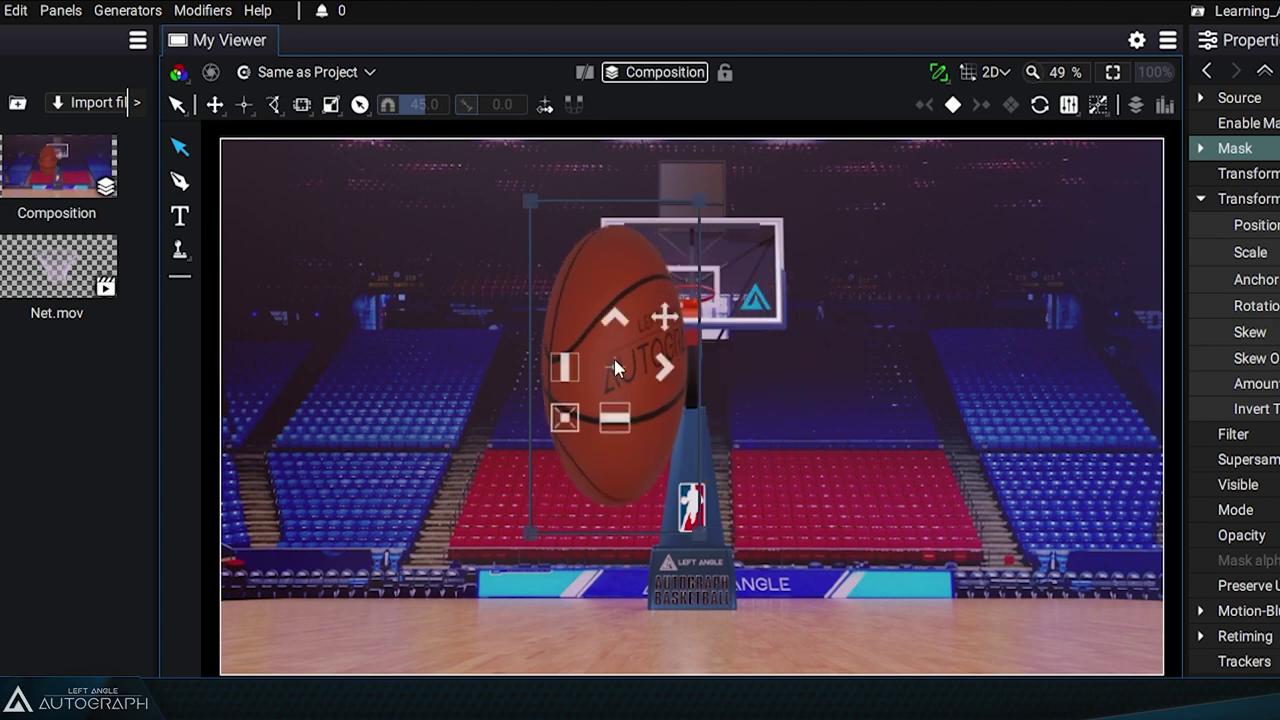
Reset the ball's scale, then try a squash with Uniform Scaling Off and undo it.
left_click(1040, 106)
left_click(1040, 108)
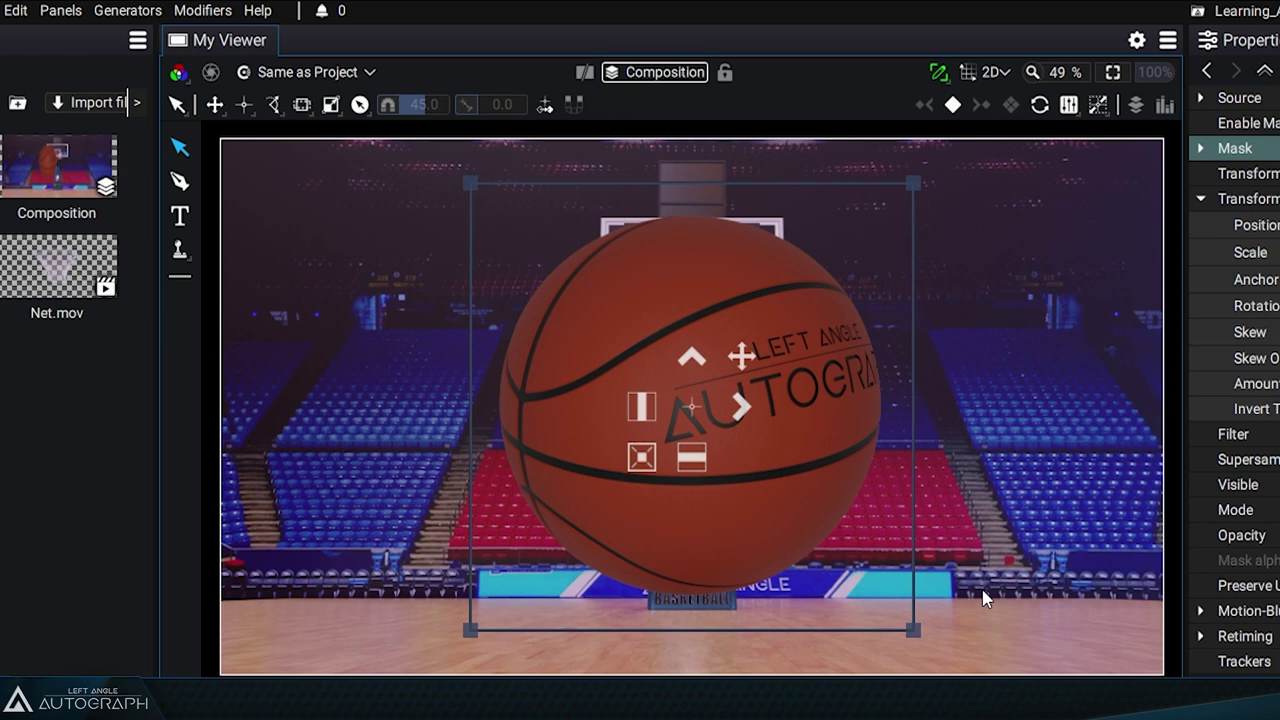
left_click(301, 105)
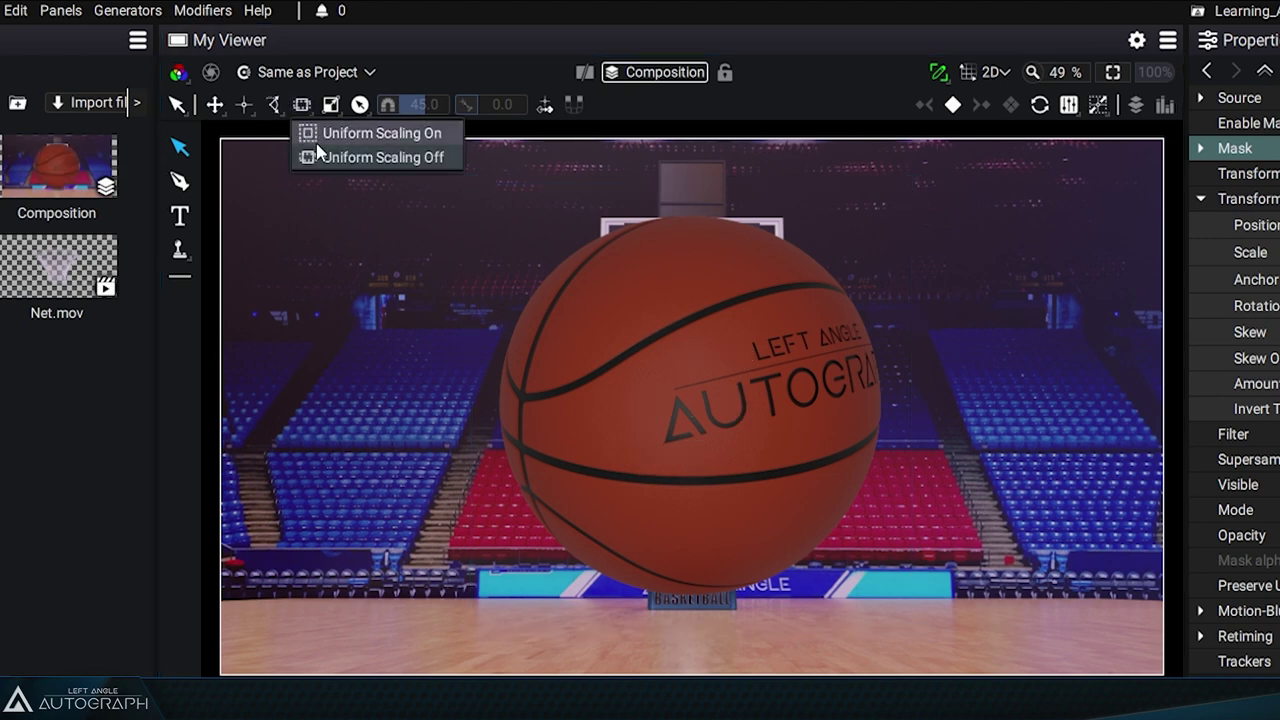
left_click(386, 162)
left_click_drag(919, 635, 646, 616)
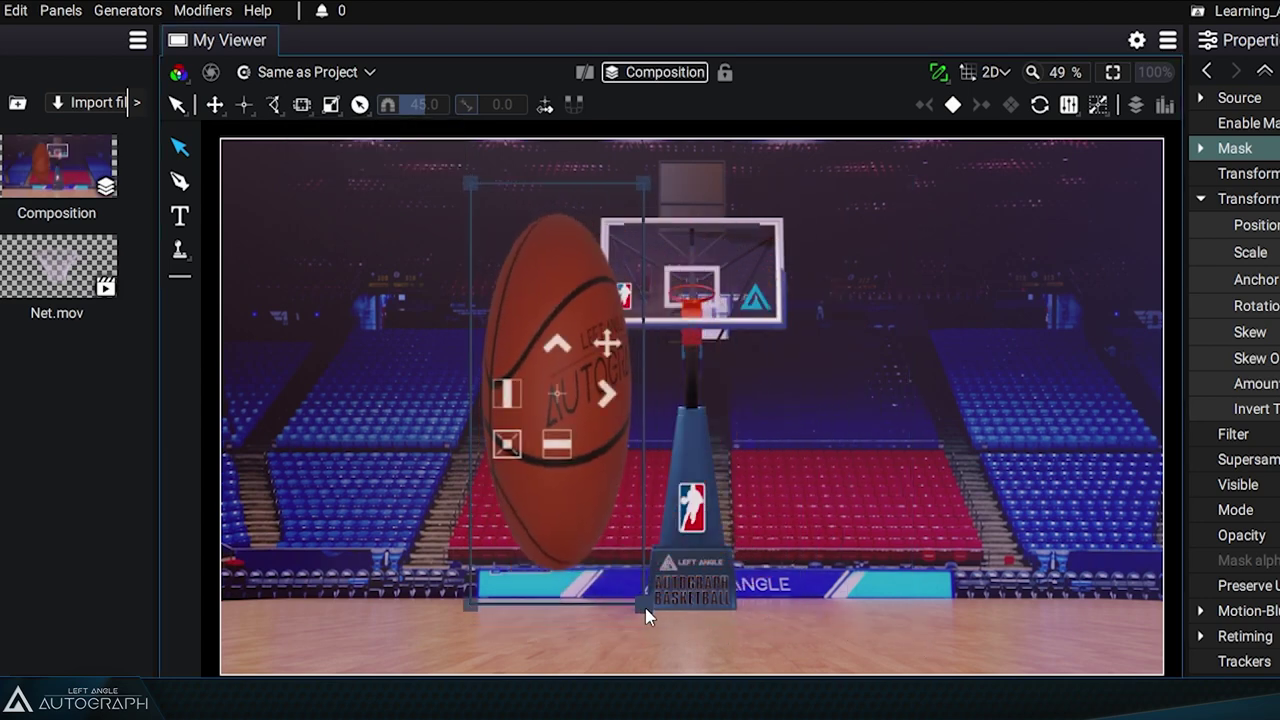
left_click(18, 11)
left_click(24, 41)
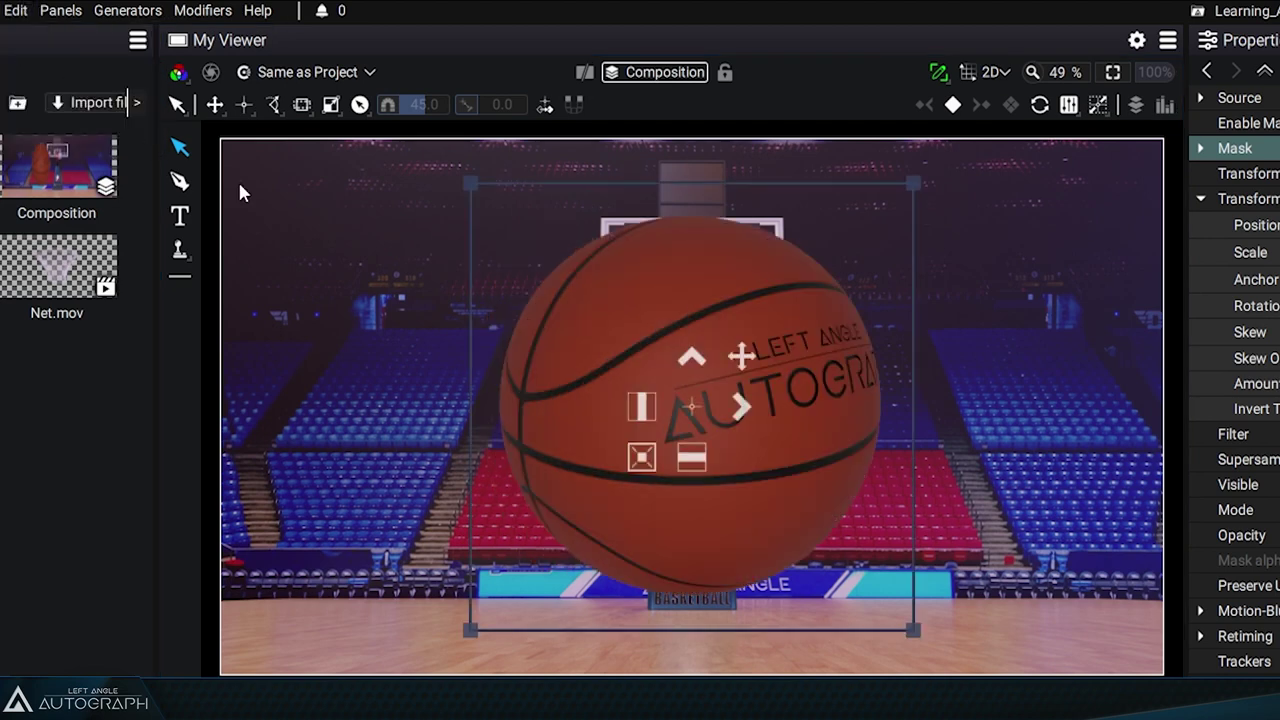
Turn Uniform Scaling On and resize the ball proportionally, ending enlarged over the backboard.
left_click(303, 104)
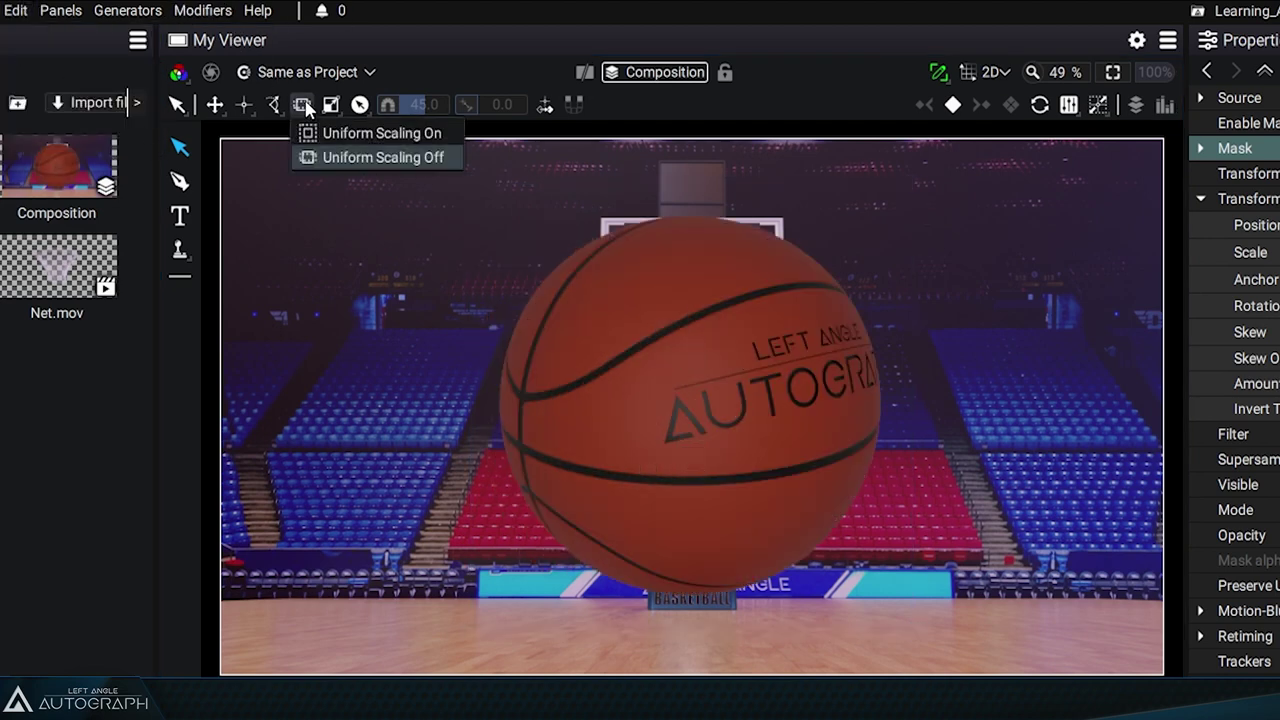
left_click(362, 143)
left_click_drag(903, 591, 860, 514)
left_click_drag(470, 545, 612, 225)
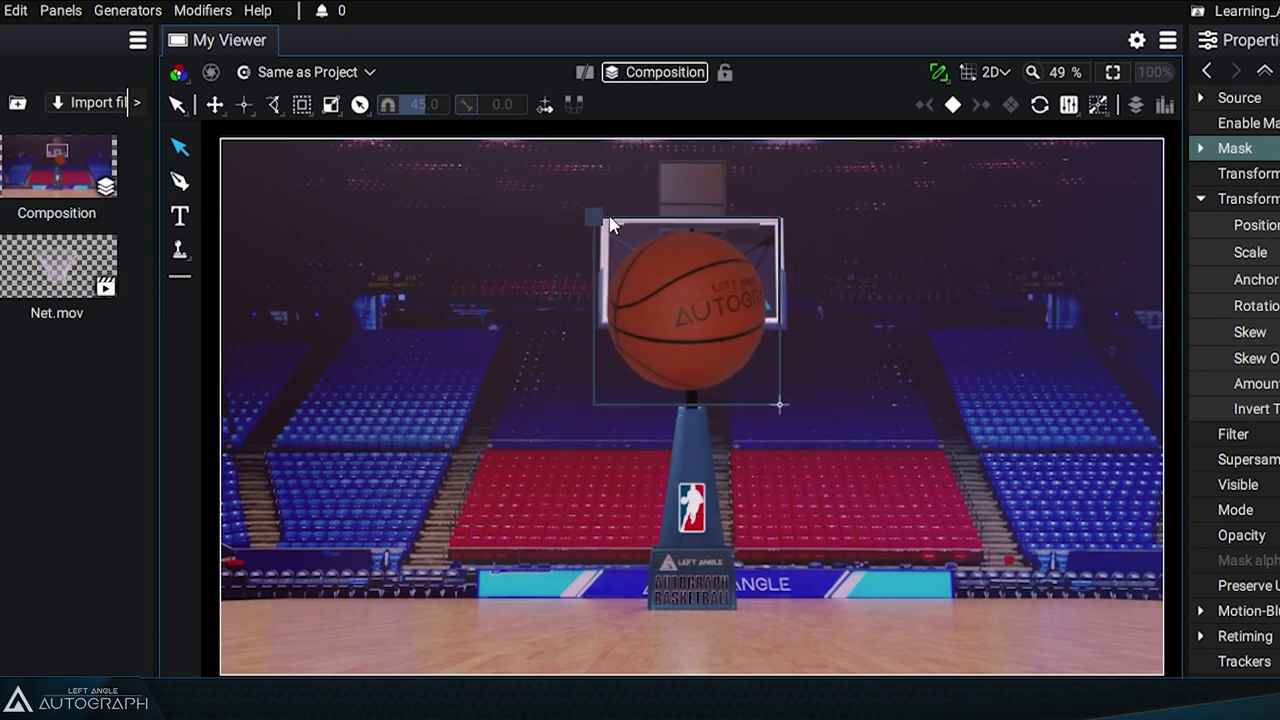
left_click_drag(787, 404, 839, 459)
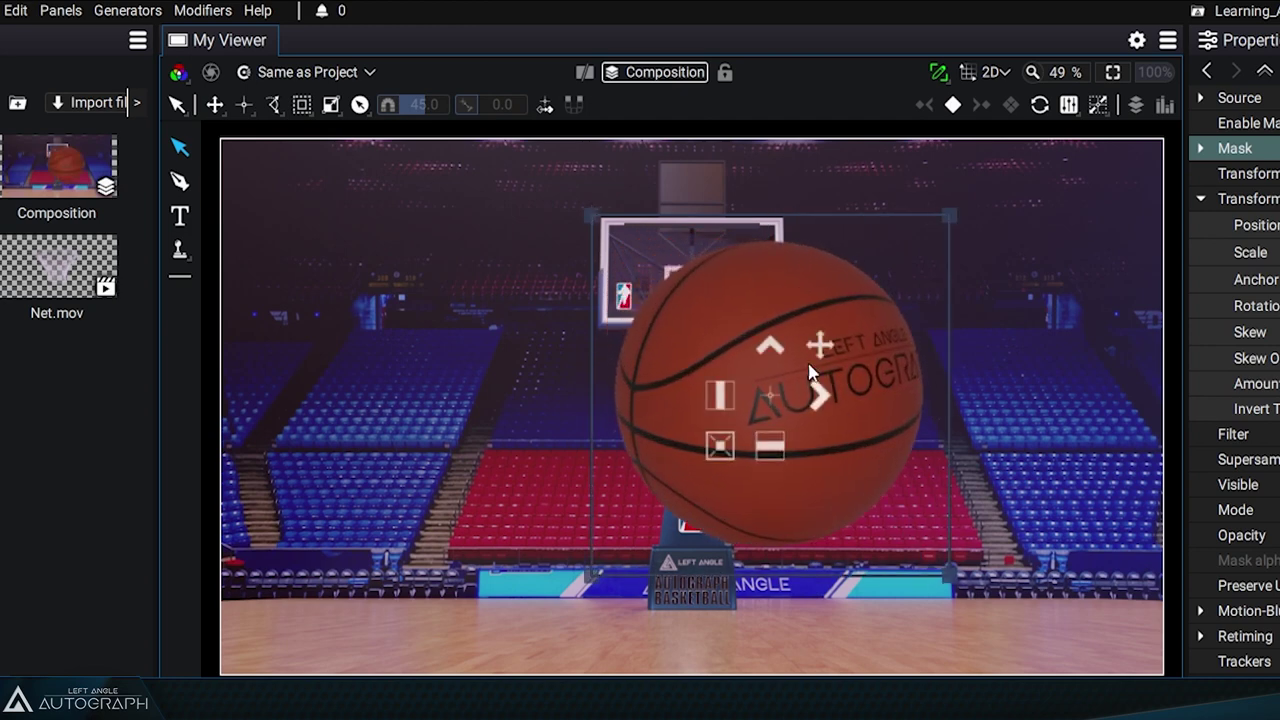
Switch to Centered Scaling and enlarge the ball around its centre over the backboard.
left_click(331, 104)
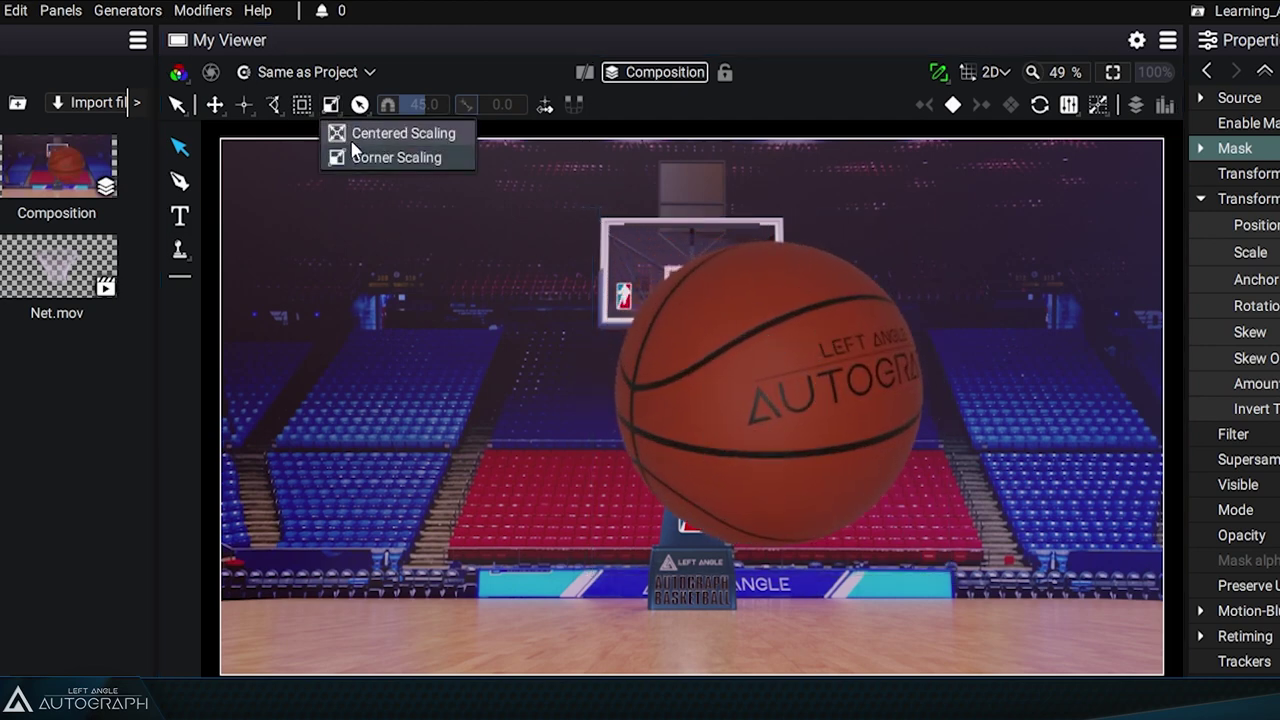
left_click(392, 134)
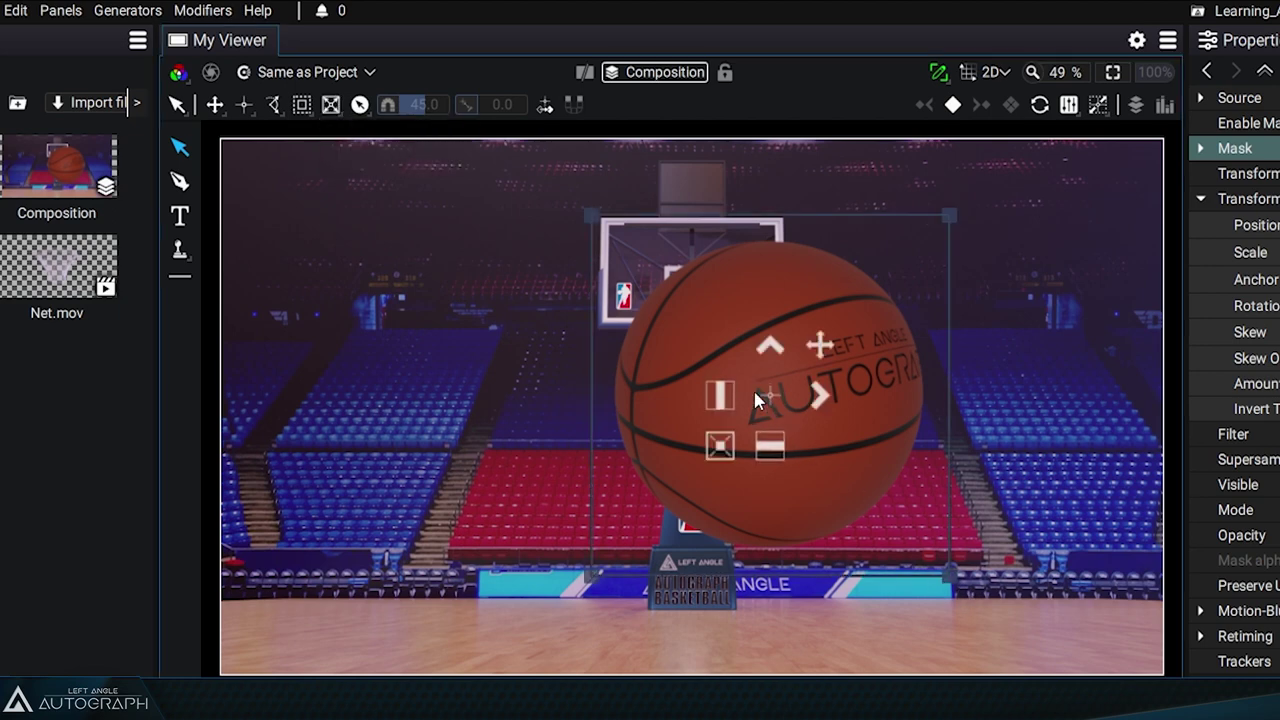
left_click_drag(975, 590, 908, 443)
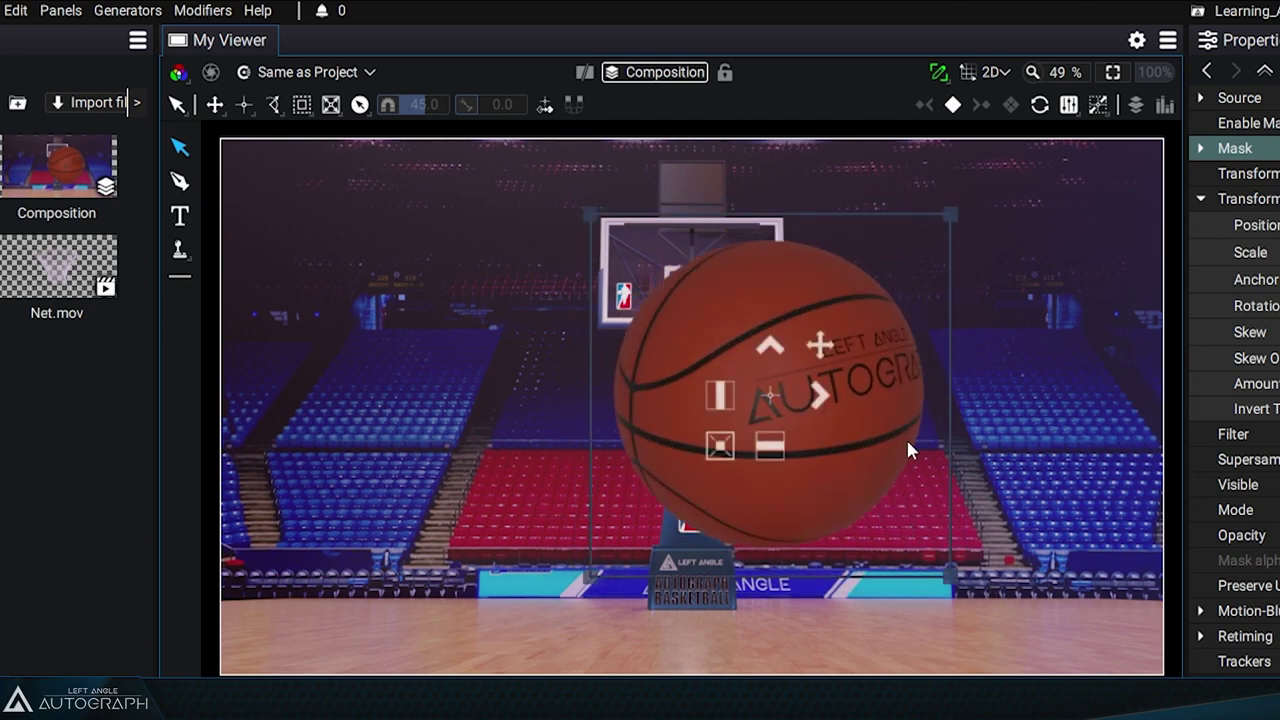
Set Uniform Scaling Off and Corner Scaling.
left_click(302, 104)
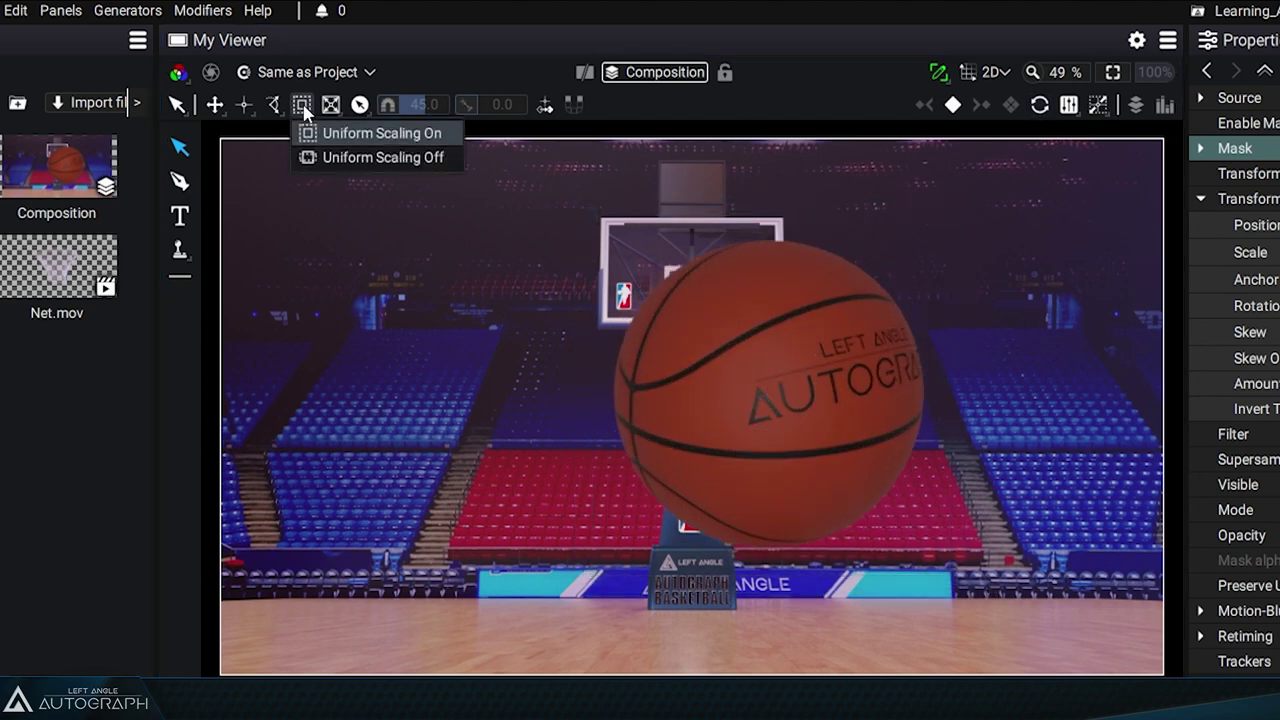
left_click(311, 156)
left_click(330, 106)
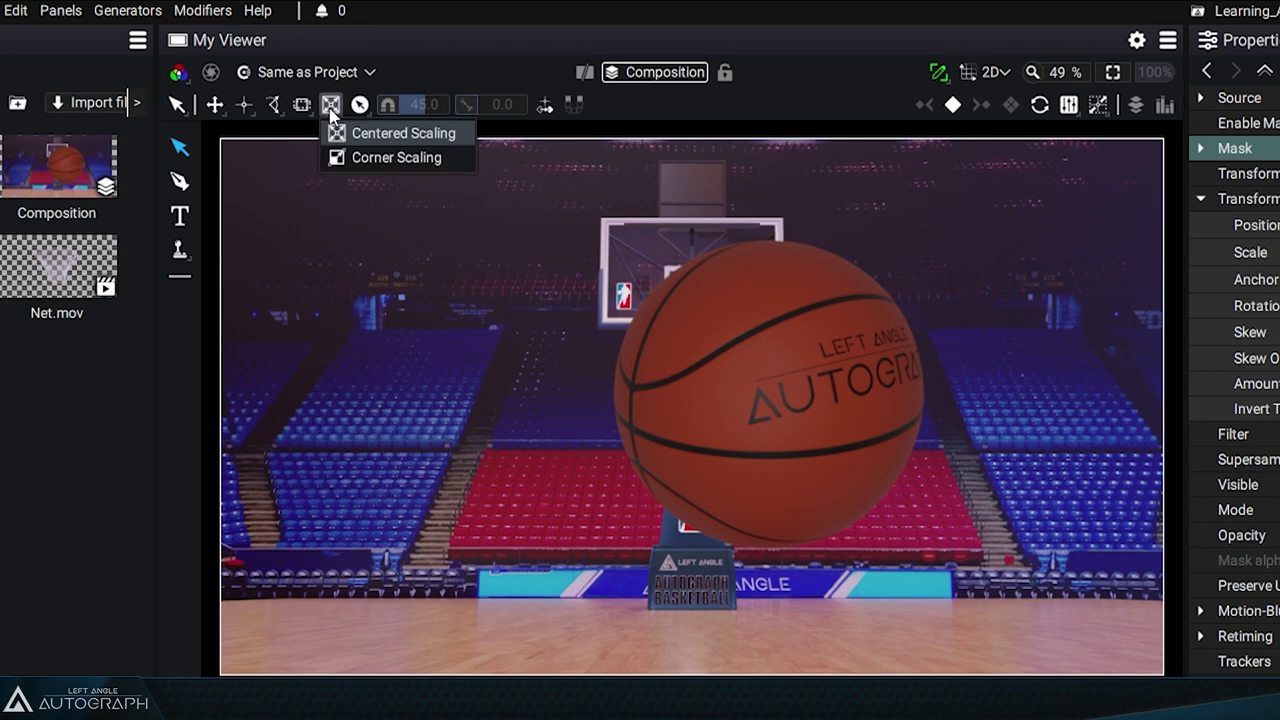
left_click(354, 158)
Test a stretch, undo and reset the ball's scale, then flatten it into a wide oval.
left_click_drag(958, 590, 883, 424)
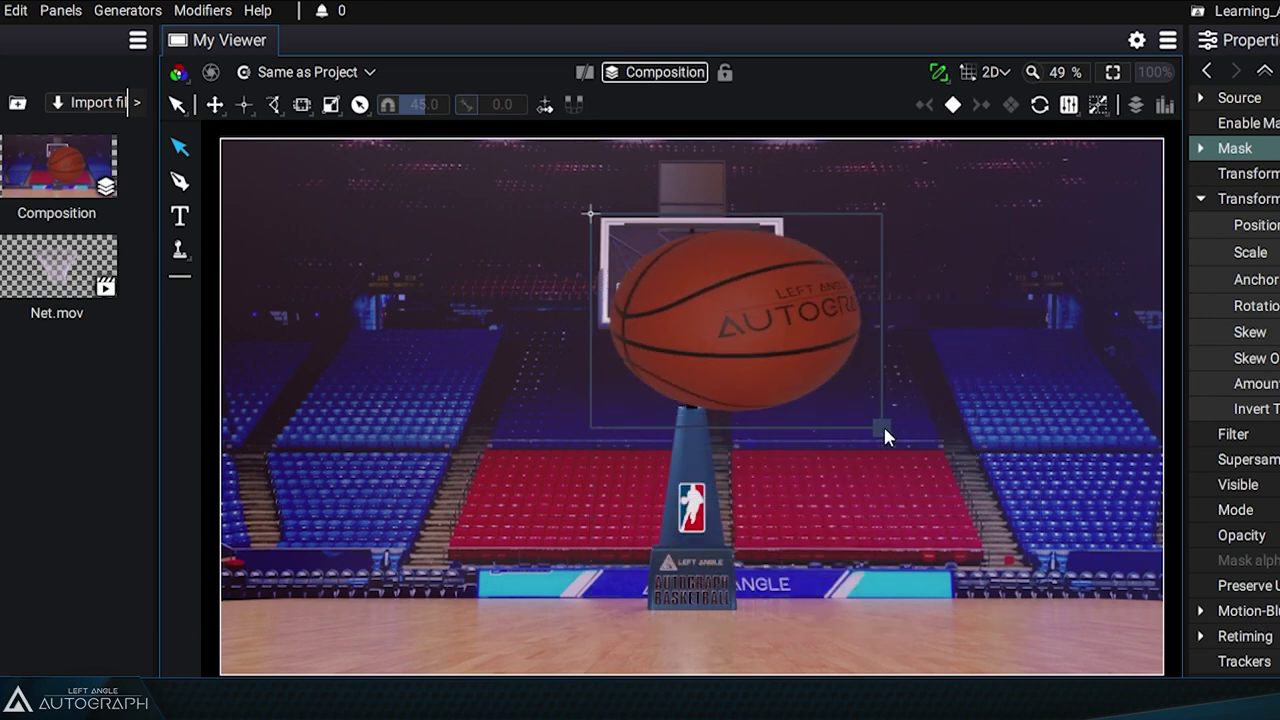
key("ctrl+z")
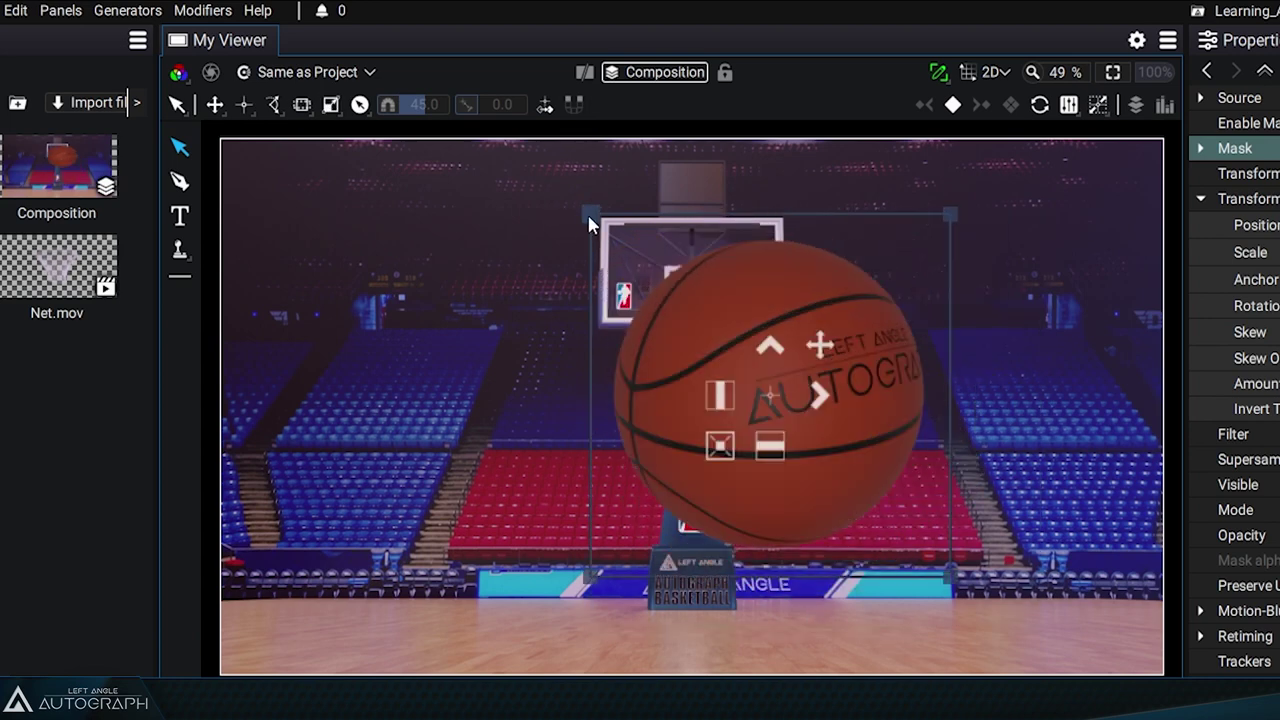
left_click(1040, 104)
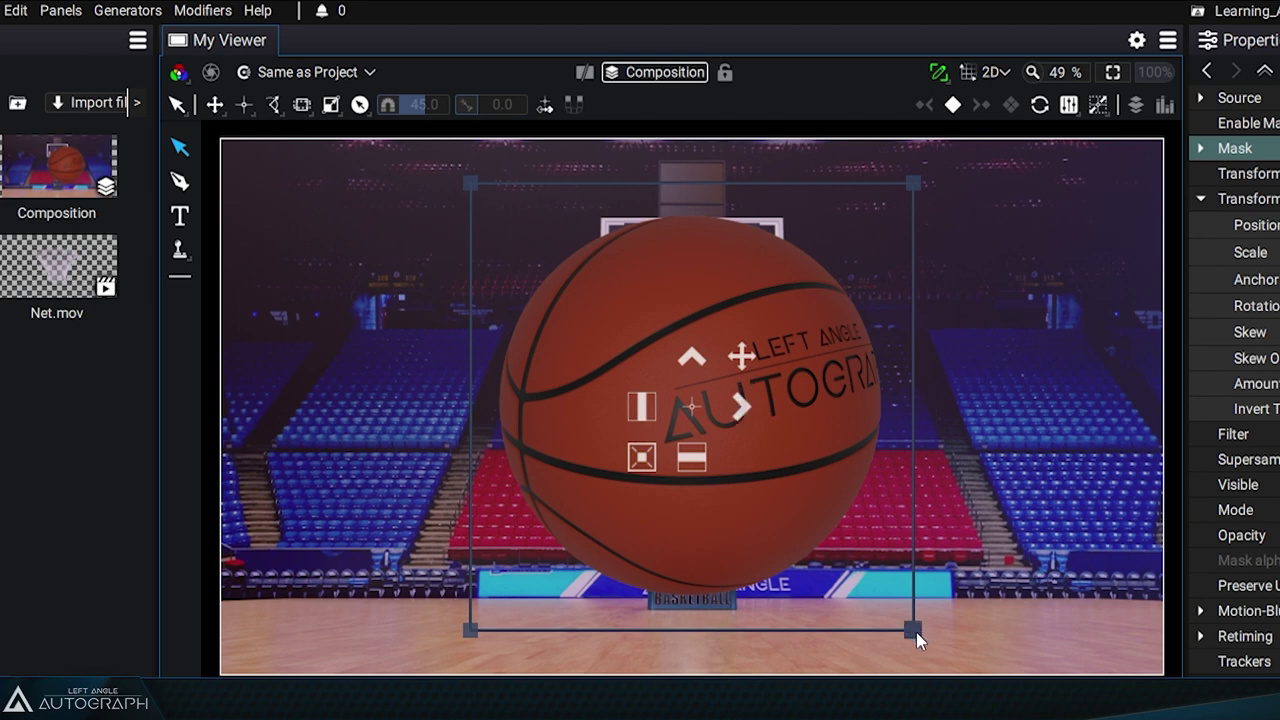
left_click_drag(916, 632, 702, 429)
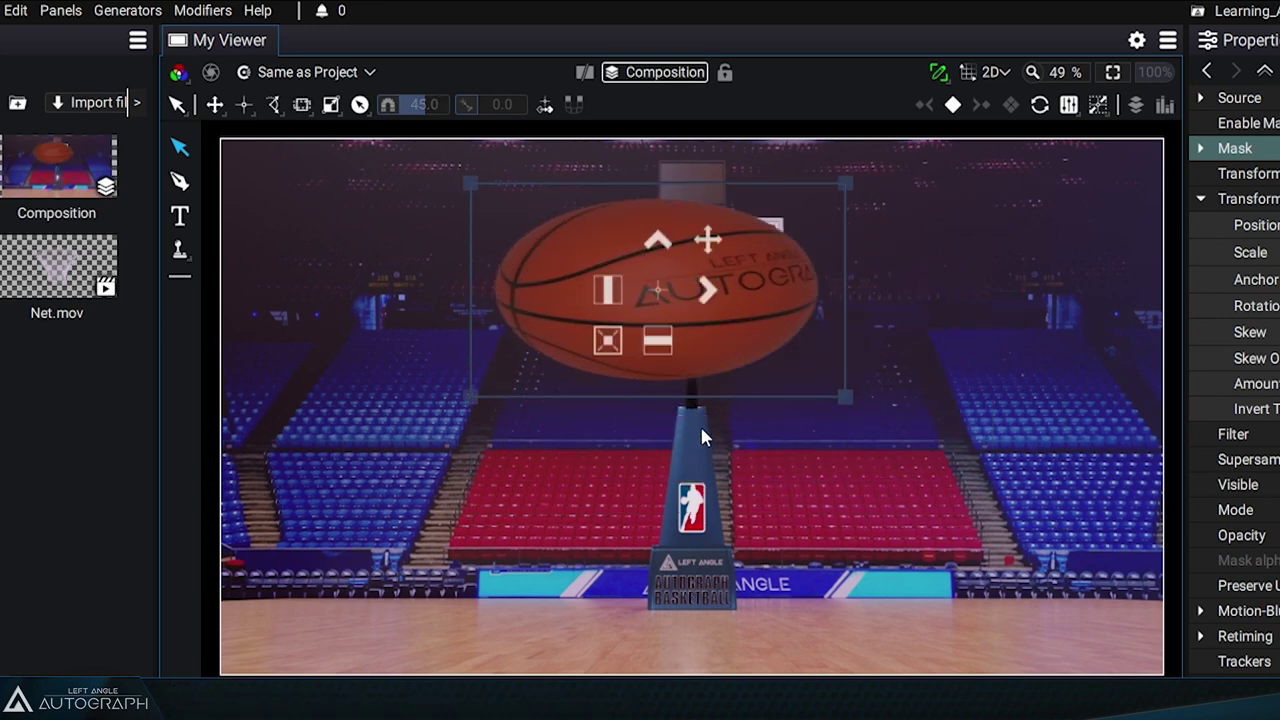
Undo back to the round ball, try a corner resize, and undo it.
left_click(15, 10)
left_click(45, 37)
left_click(15, 10)
left_click(45, 35)
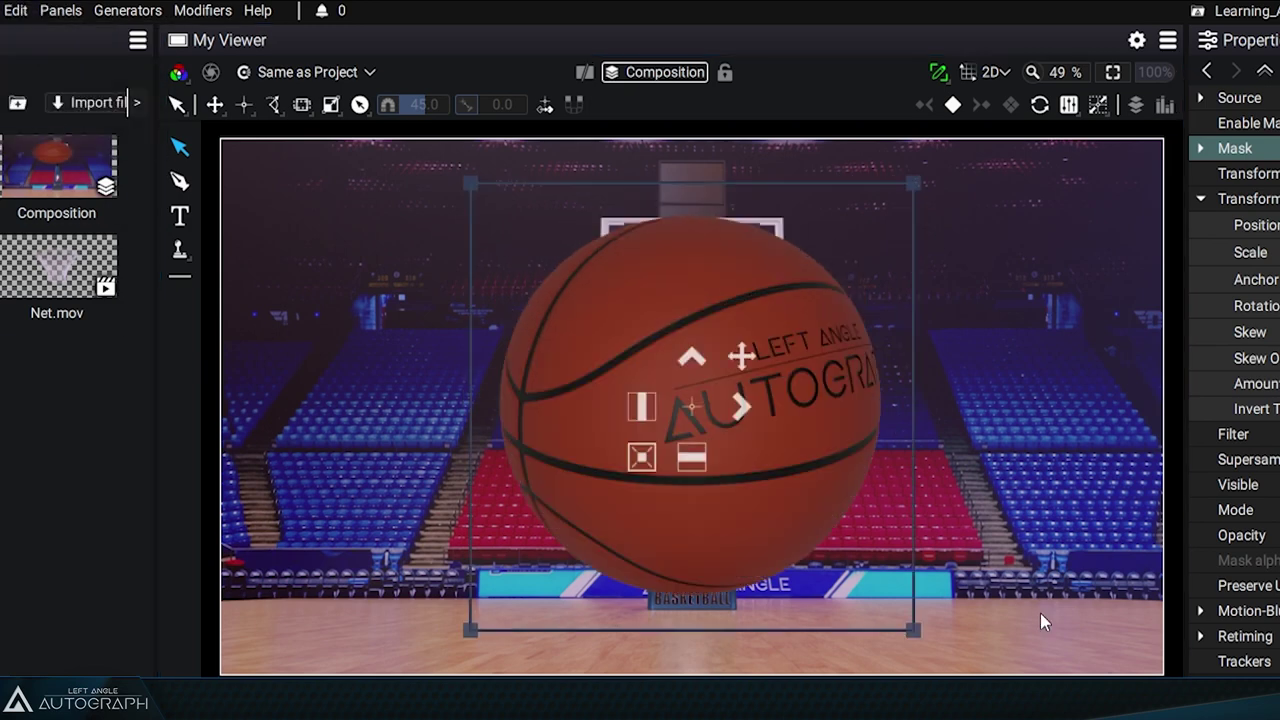
left_click_drag(918, 637, 781, 318)
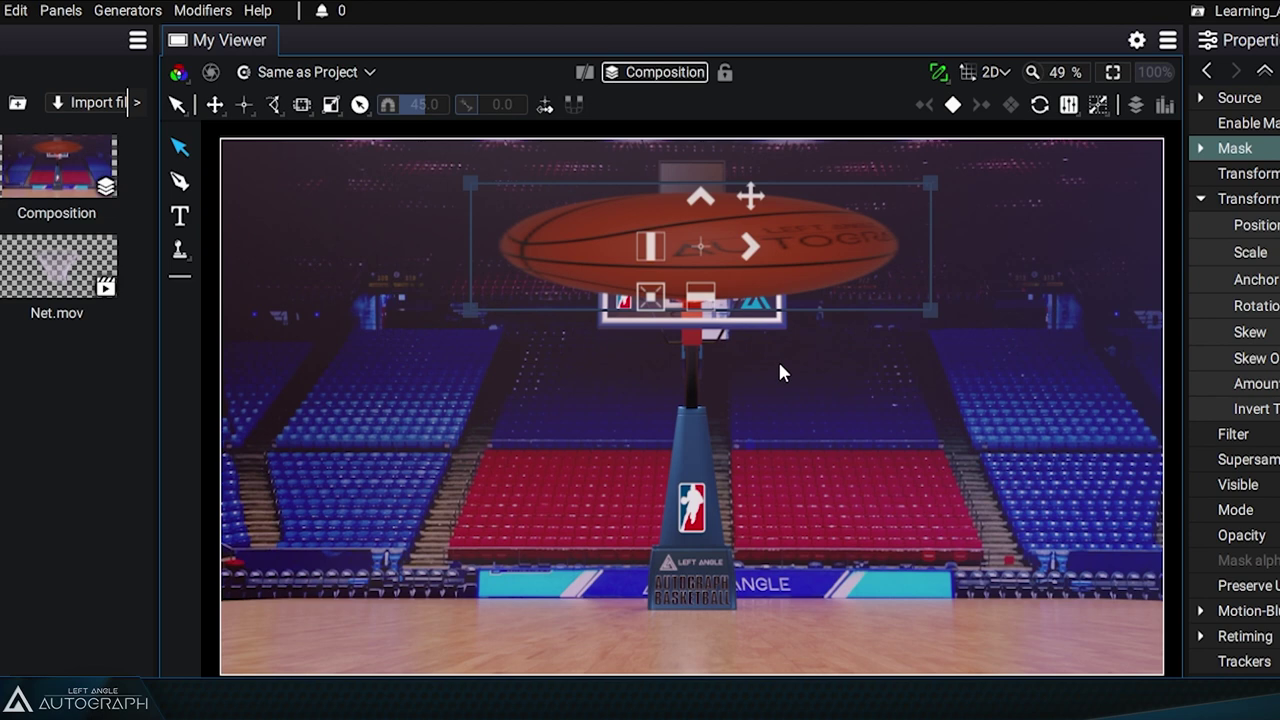
key("ctrl+z")
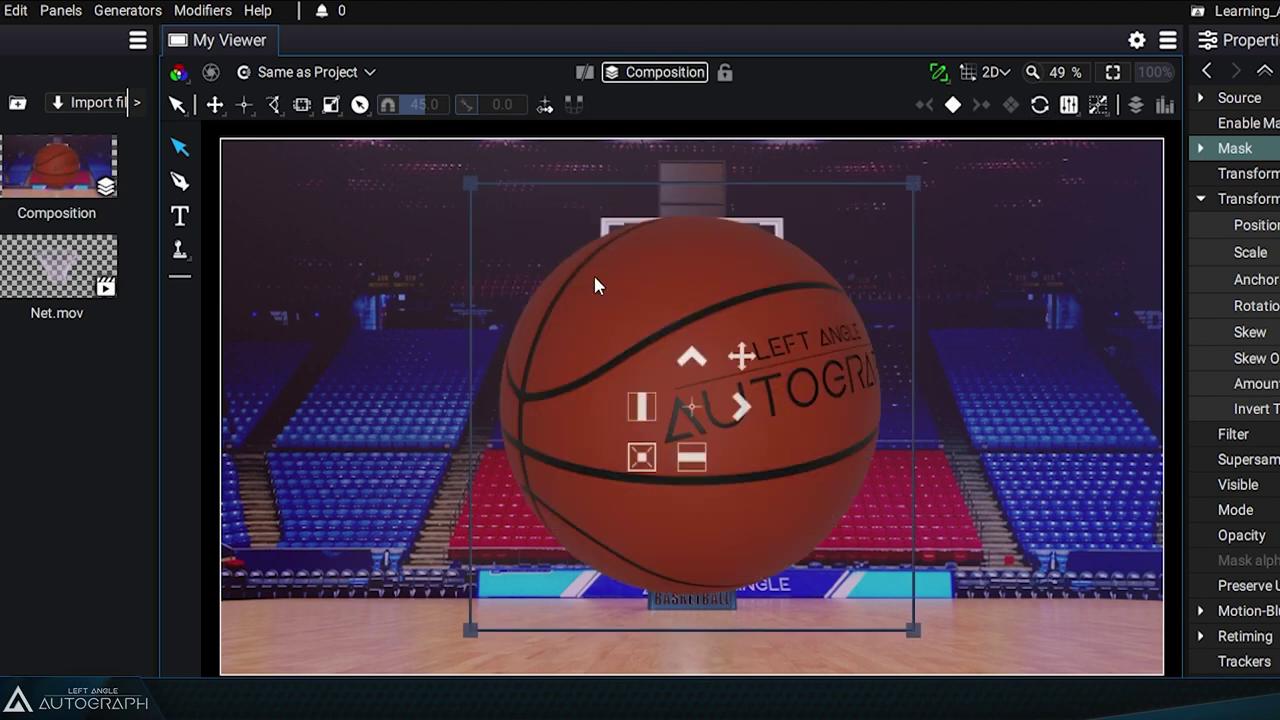
With Uniform Scaling Off, rescale the ball from its corner into a smaller, slightly tall oval.
left_click(302, 104)
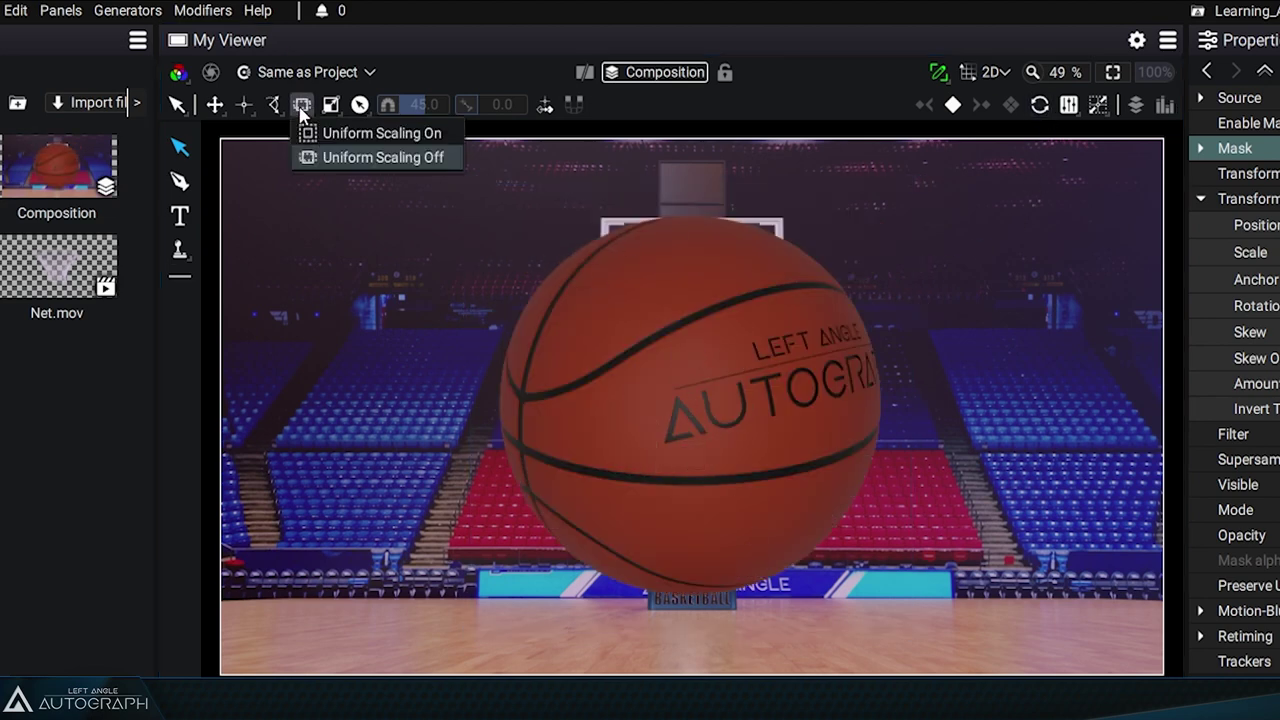
left_click(372, 157)
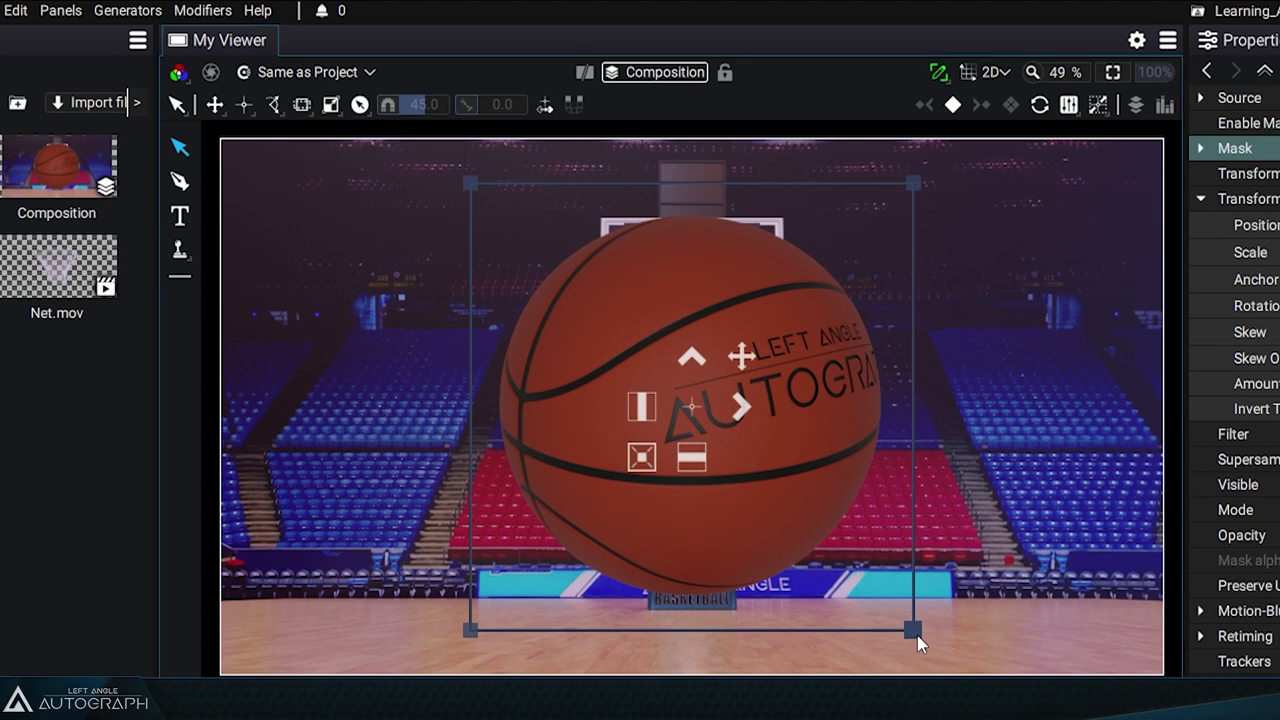
left_click_drag(917, 635, 826, 552)
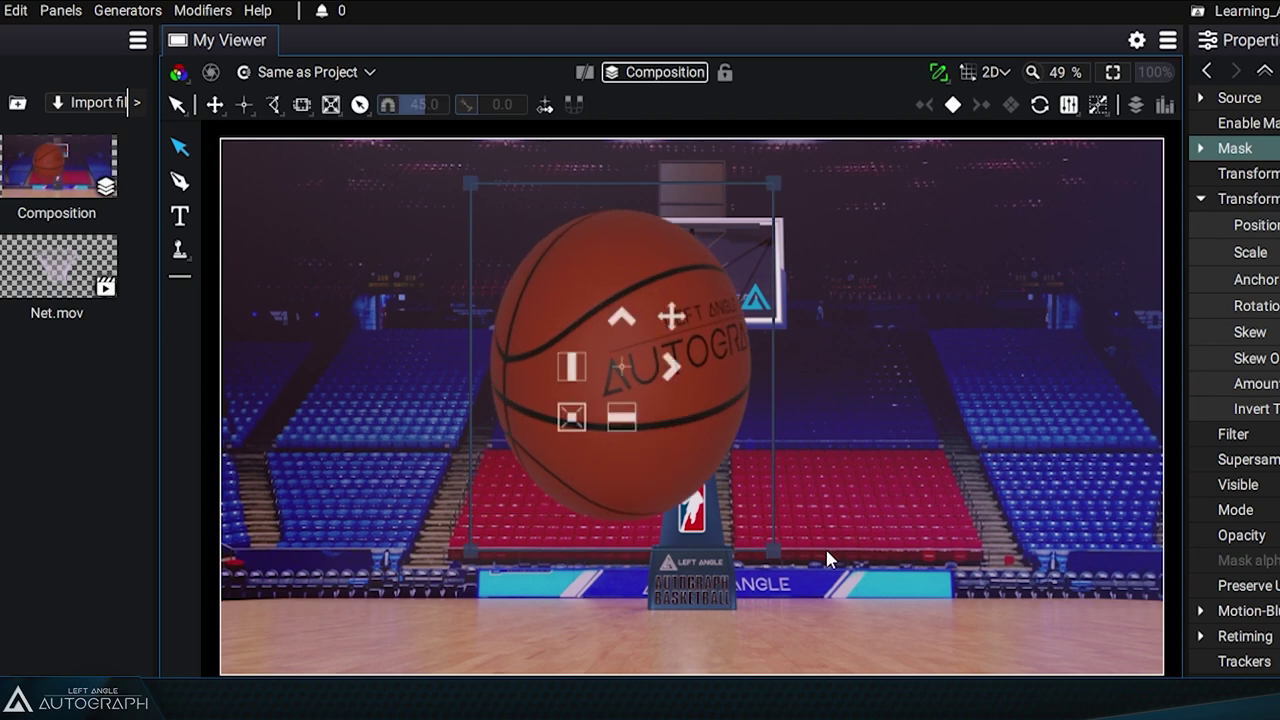
Undo two resizes, turn Uniform Scaling On, and shrink the ball proportionally from its corner.
left_click(16, 10)
left_click(45, 37)
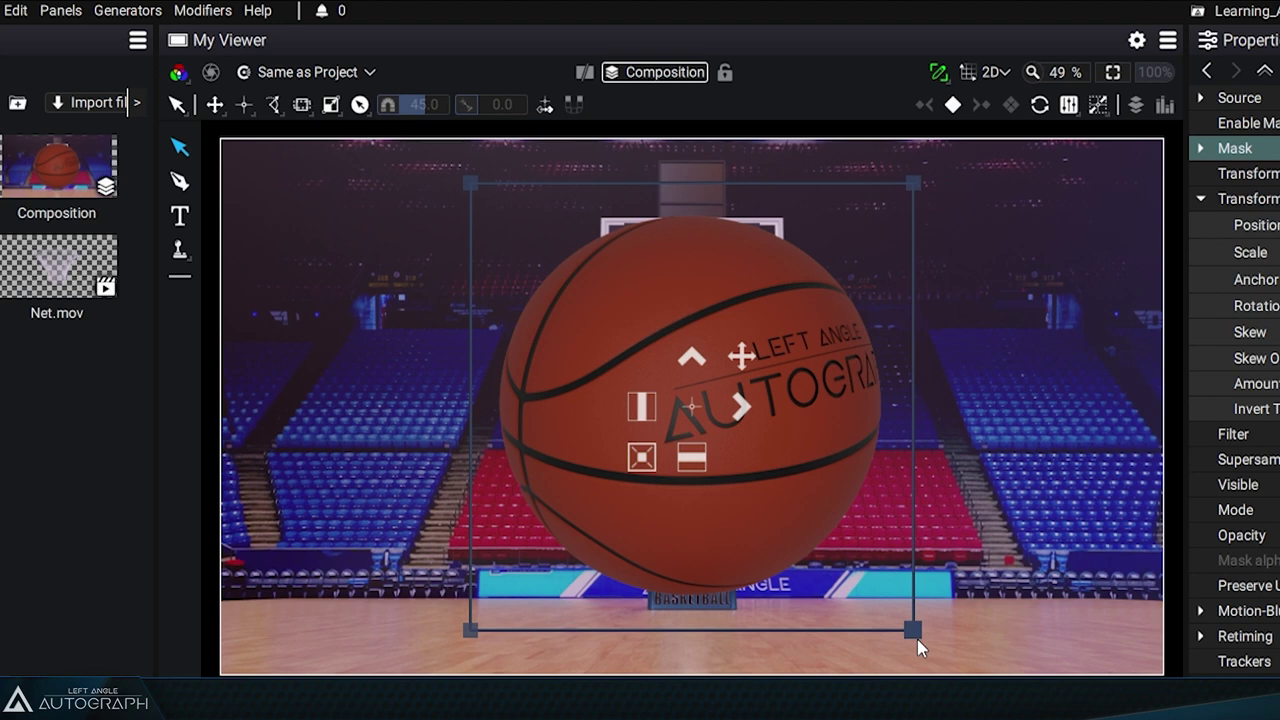
left_click(302, 104)
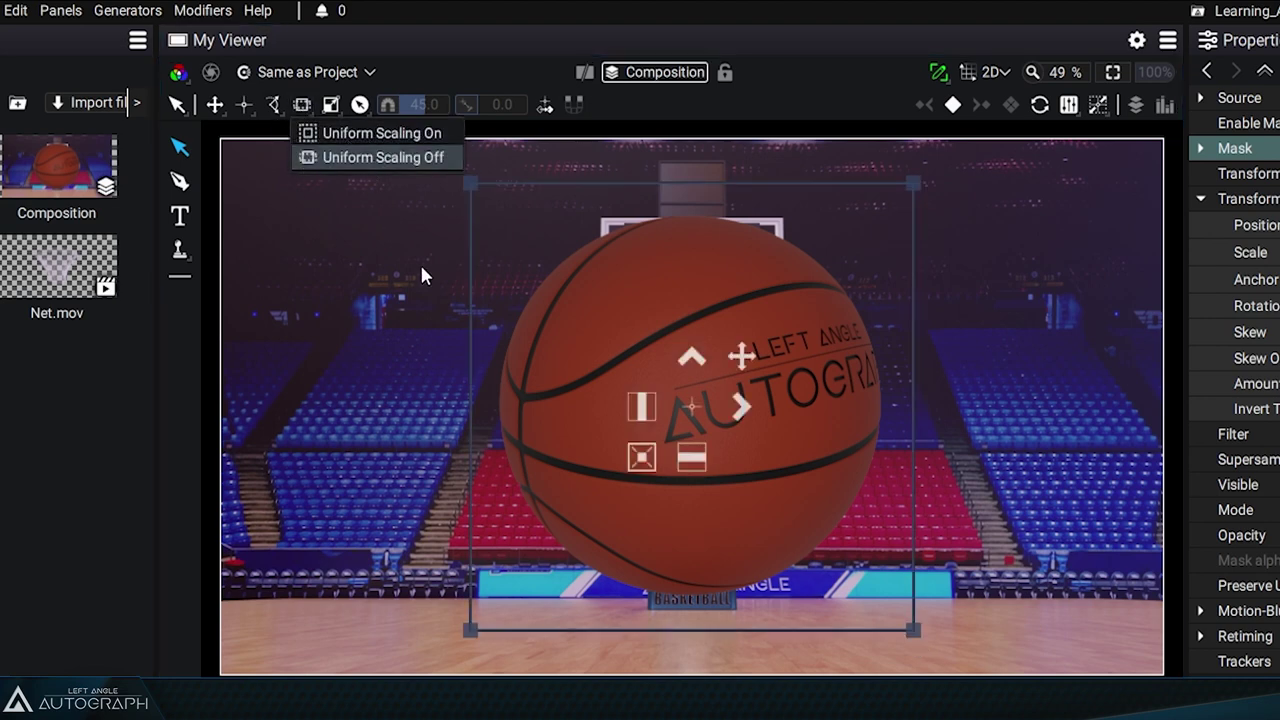
left_click(371, 133)
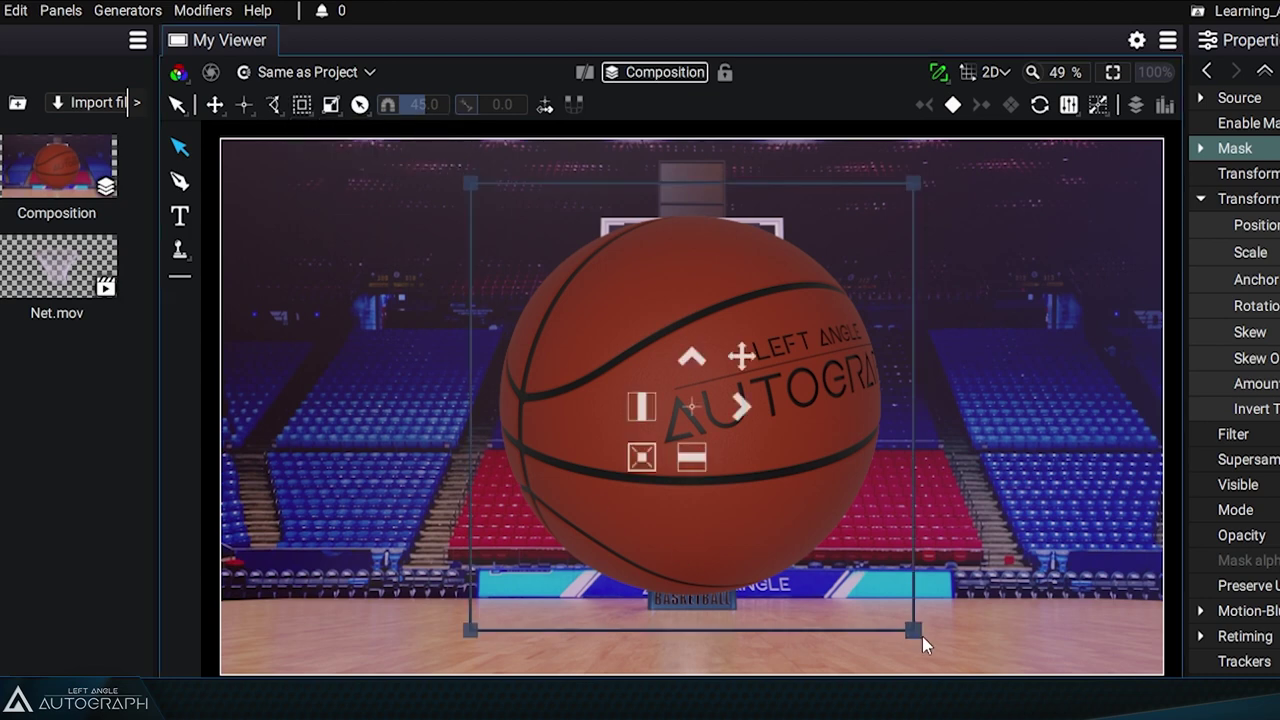
left_click_drag(919, 636, 817, 532)
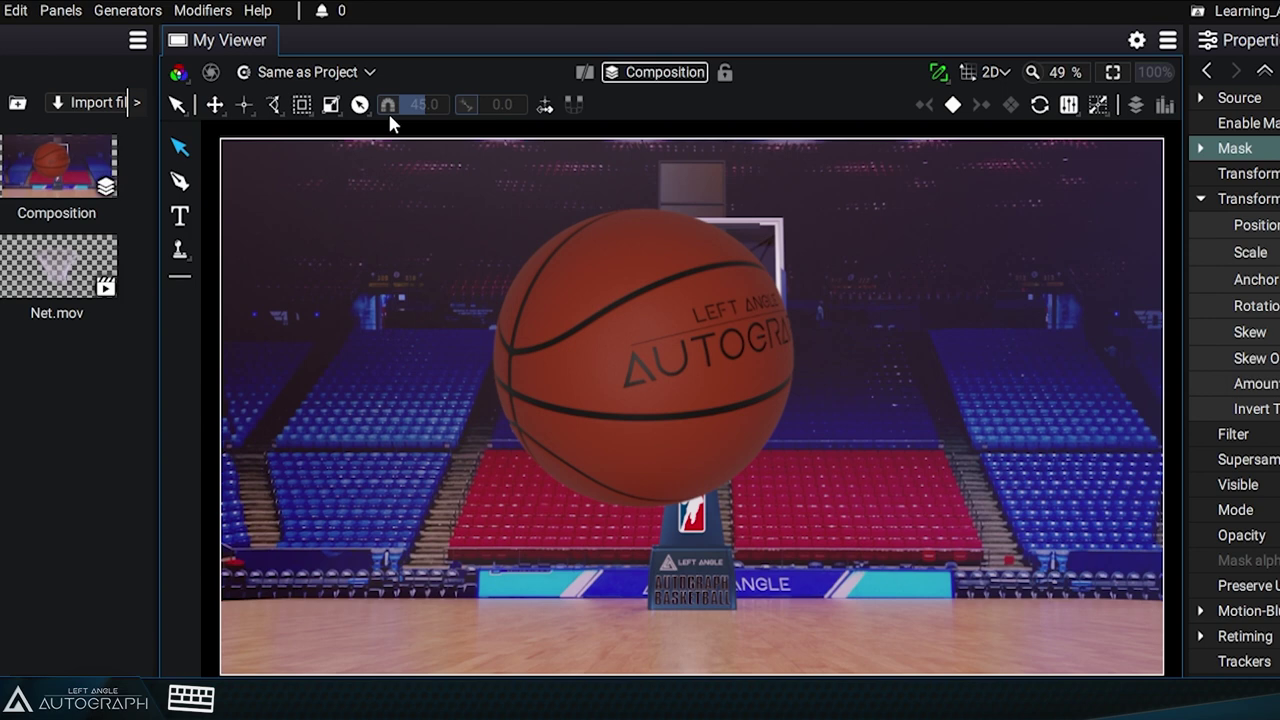
Choose Corner Scaling and resize the ball proportionally, ending slightly larger and round.
left_click(330, 104)
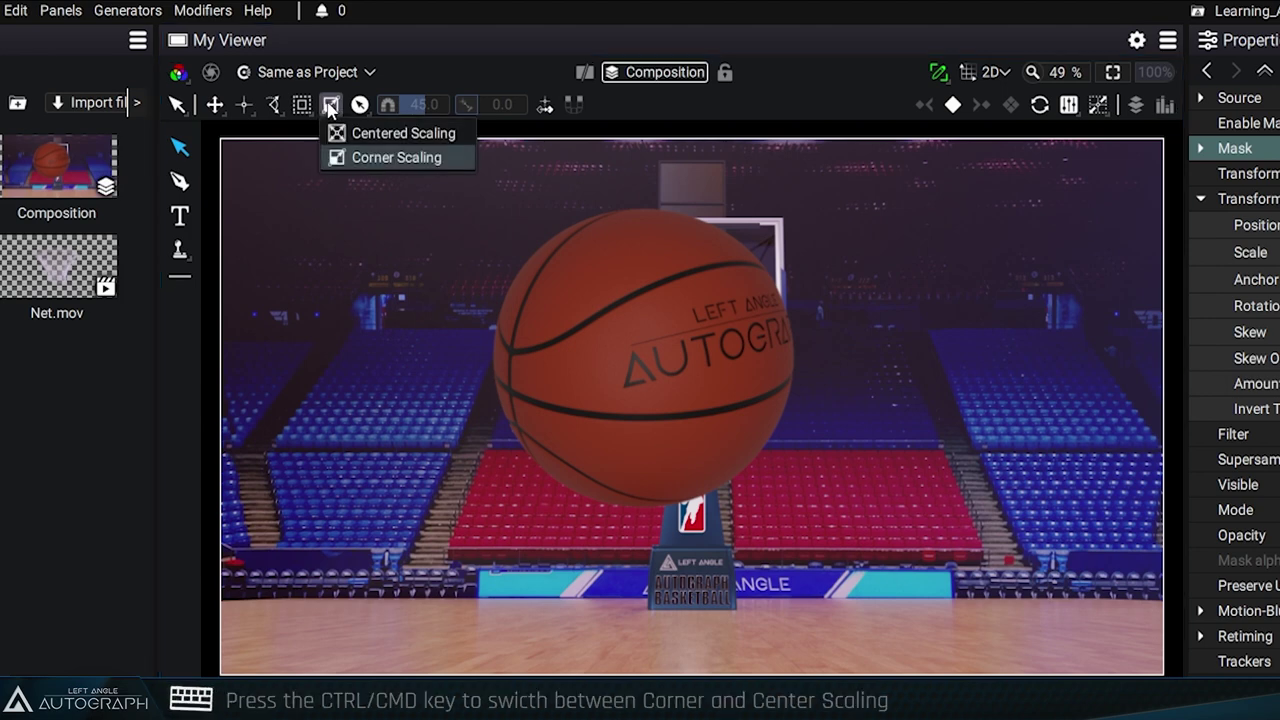
left_click(415, 172)
left_click_drag(821, 535, 779, 488)
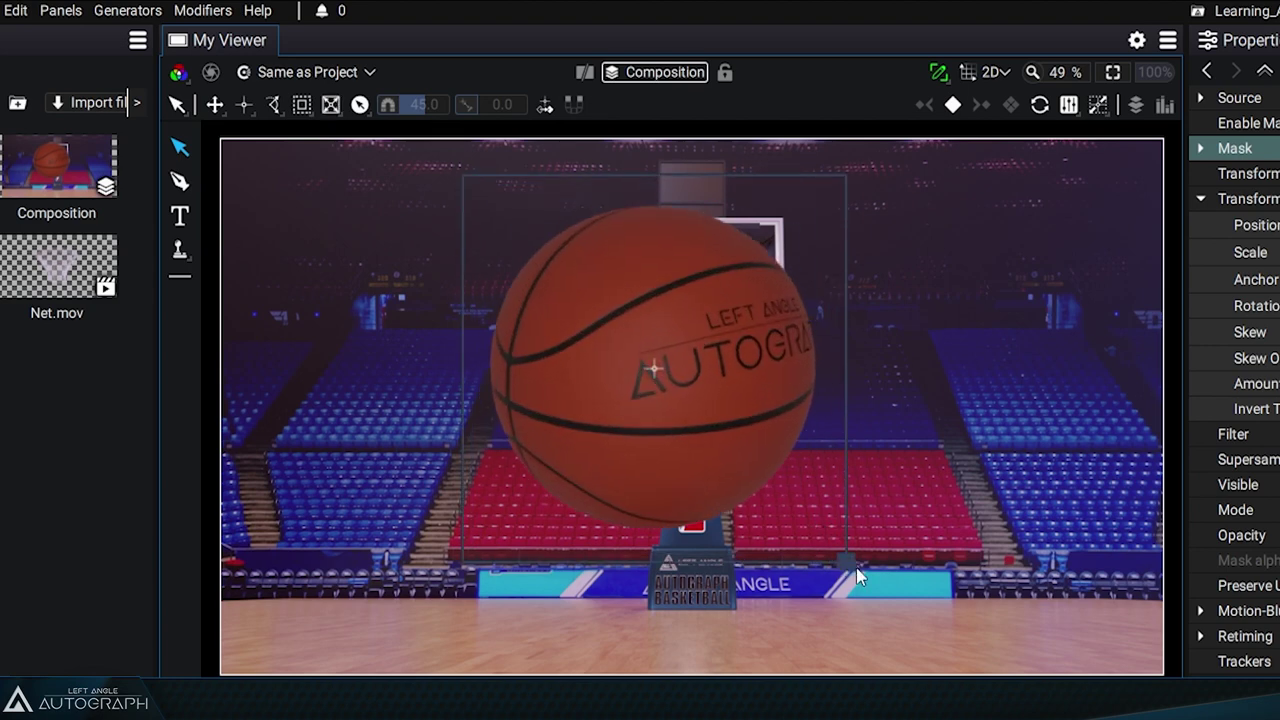
mouse_move(856, 567)
left_mouse_down()
mouse_move(736, 451)
mouse_move(867, 571)
mouse_move(641, 358)
mouse_move(977, 649)
mouse_move(720, 417)
mouse_move(911, 596)
mouse_move(917, 609)
mouse_move(827, 543)
mouse_move(927, 638)
mouse_move(868, 581)
left_mouse_up()
Choose Corner Scaling and drag the ball's corners to squeeze it into a narrow upright oval.
left_click(301, 104)
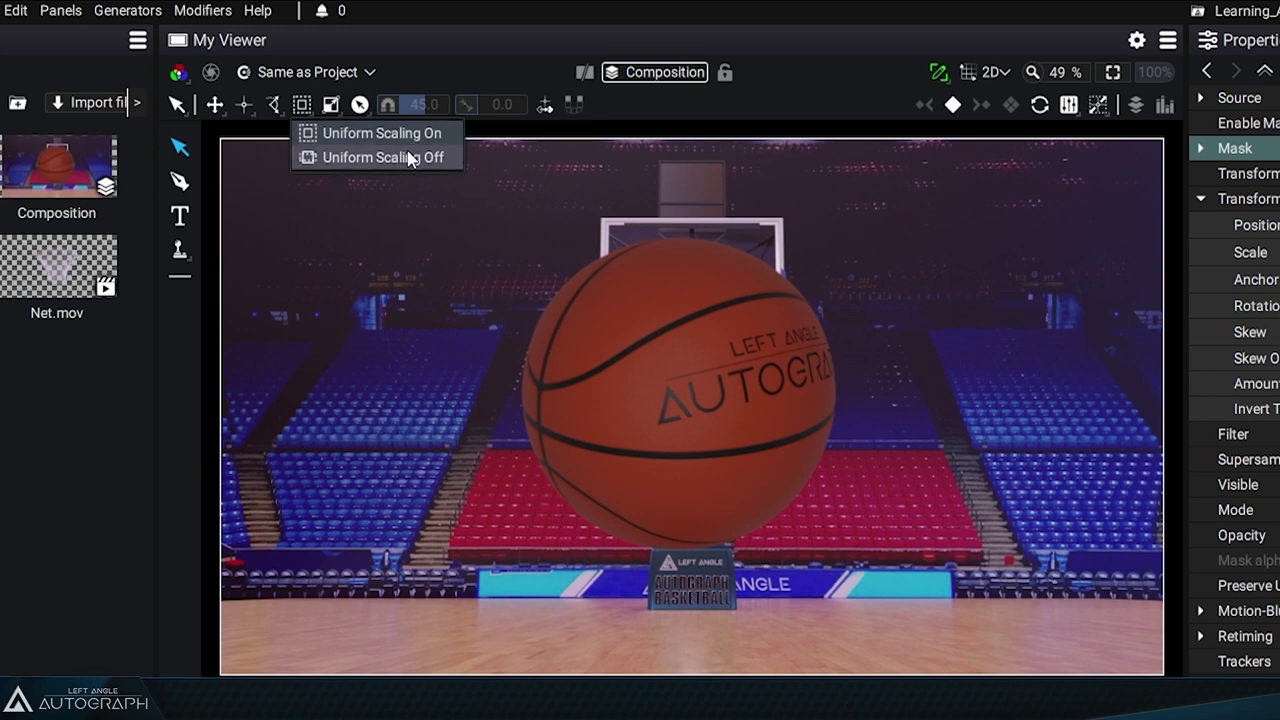
left_click(331, 104)
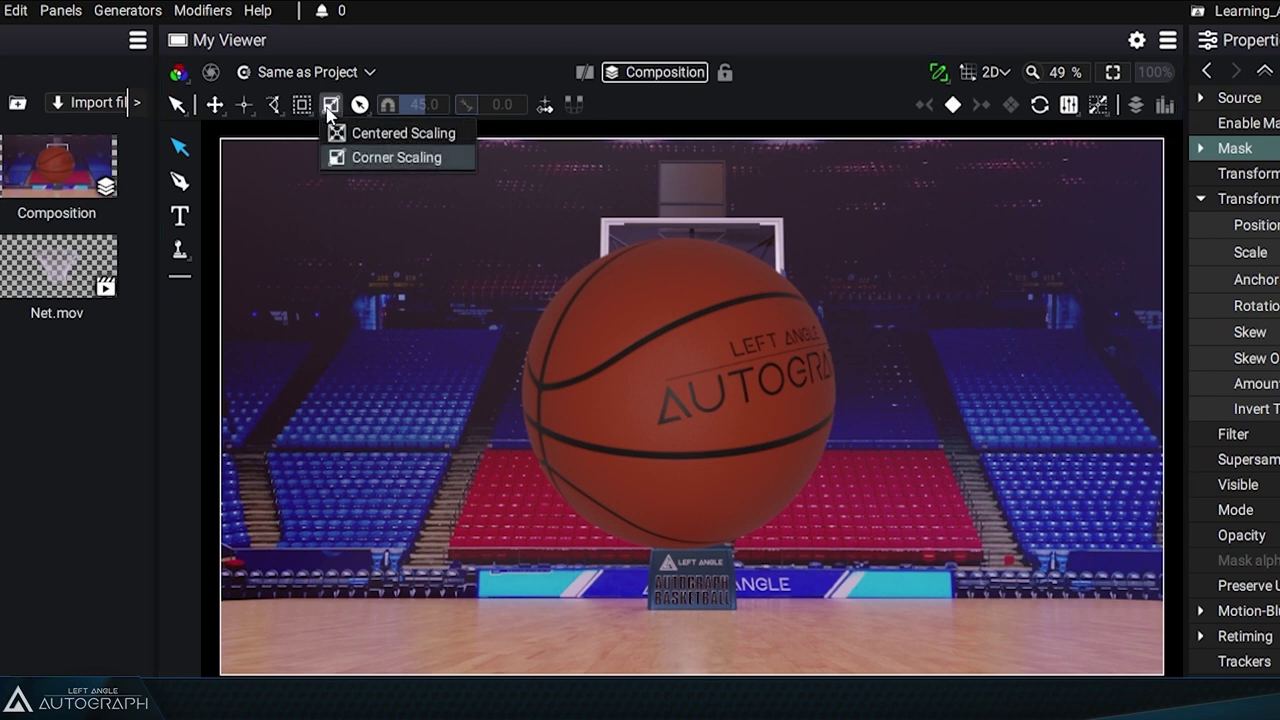
left_click(392, 157)
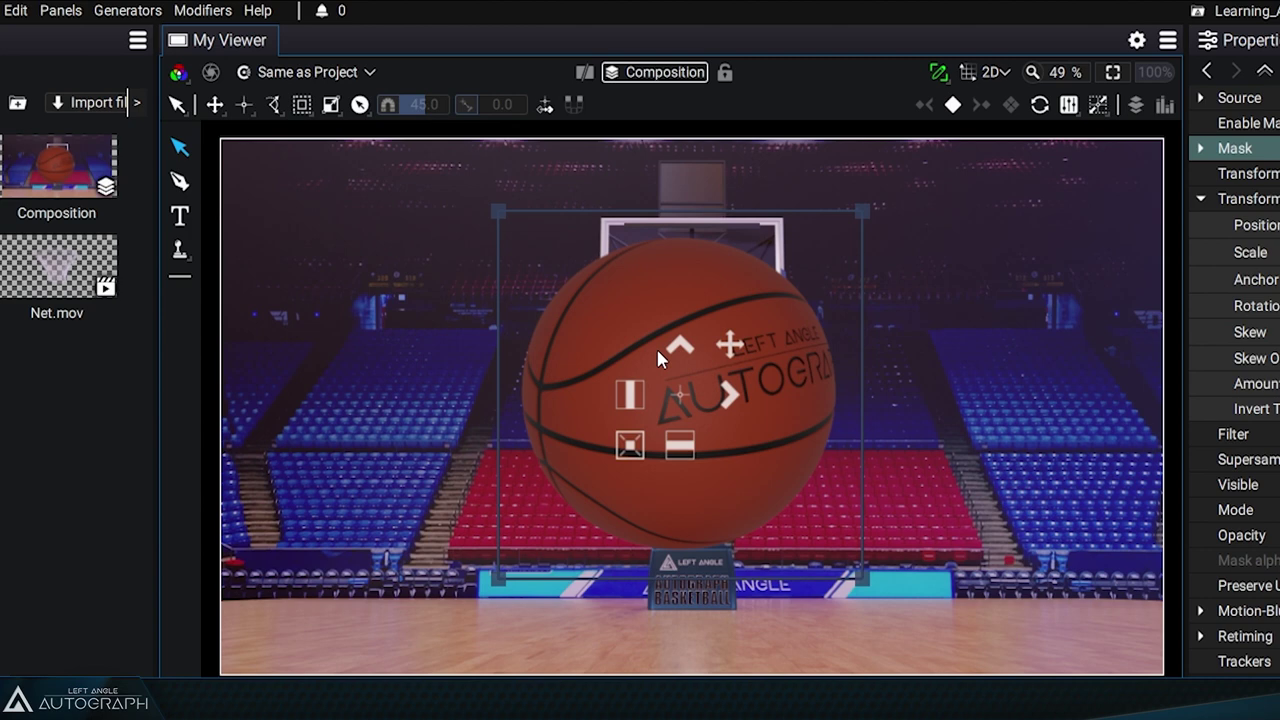
mouse_move(865, 590)
left_mouse_down()
mouse_move(784, 496)
mouse_move(859, 584)
left_mouse_up()
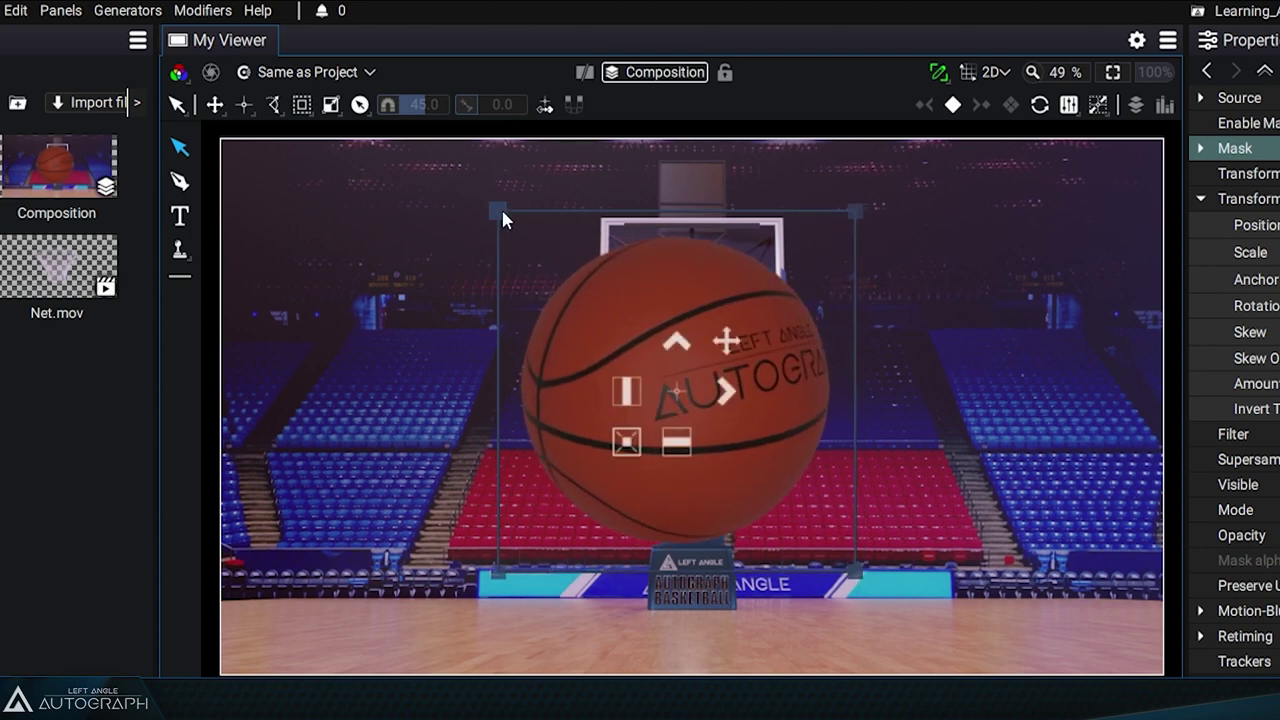
left_click_drag(502, 214, 517, 235)
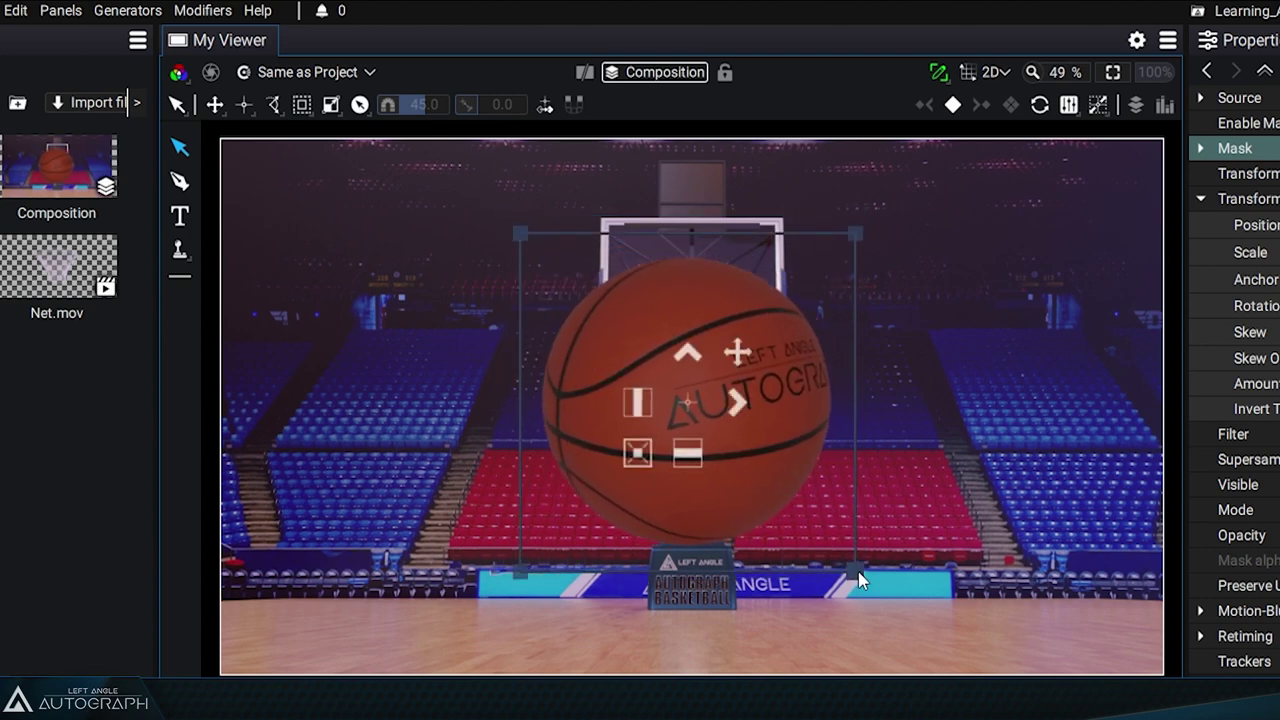
left_click_drag(860, 571, 796, 553)
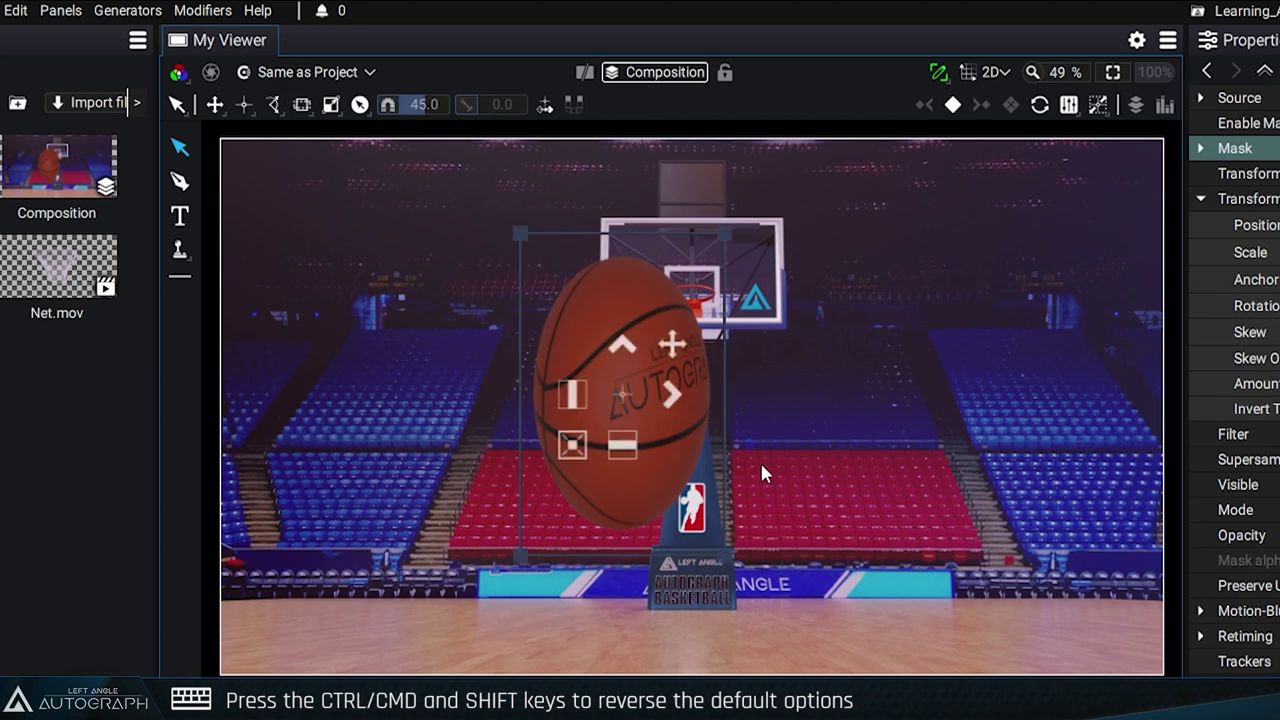
Set Uniform Scaling Off and Centered Scaling, leaving the ball's scale at 0.46 by 0.72.
left_click(301, 104)
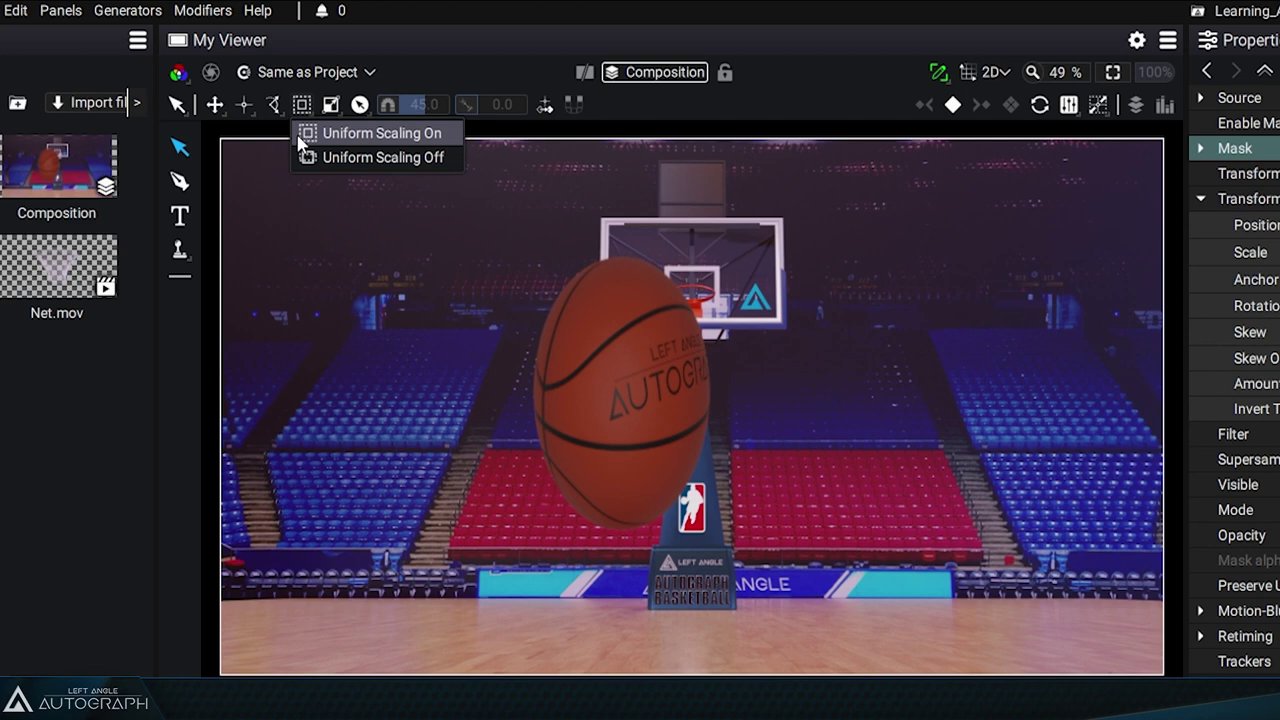
left_click(348, 157)
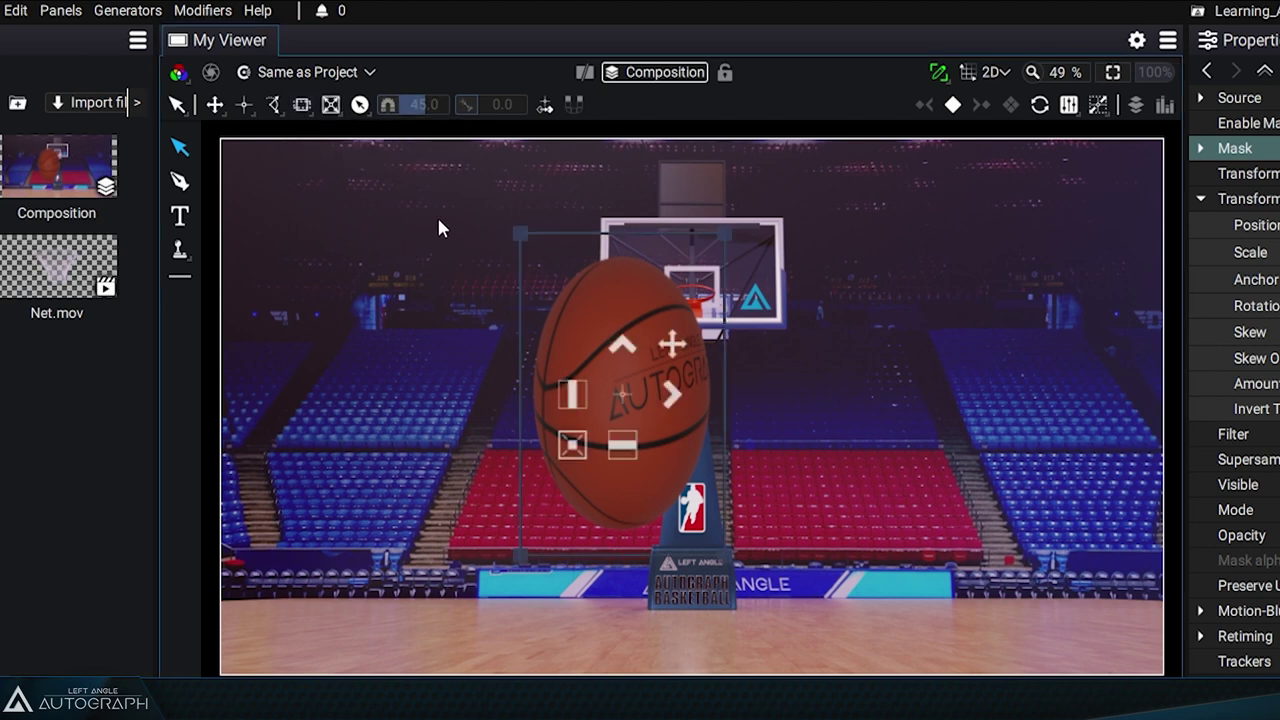
left_click(331, 104)
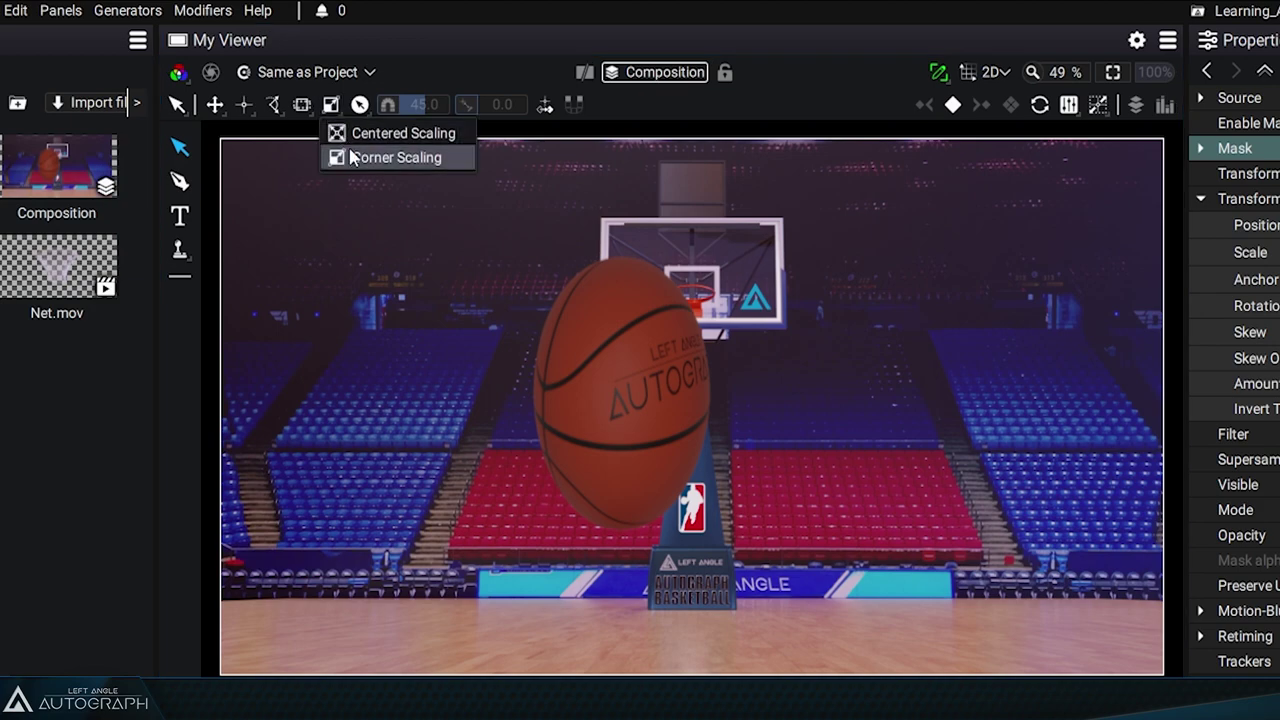
left_click(352, 133)
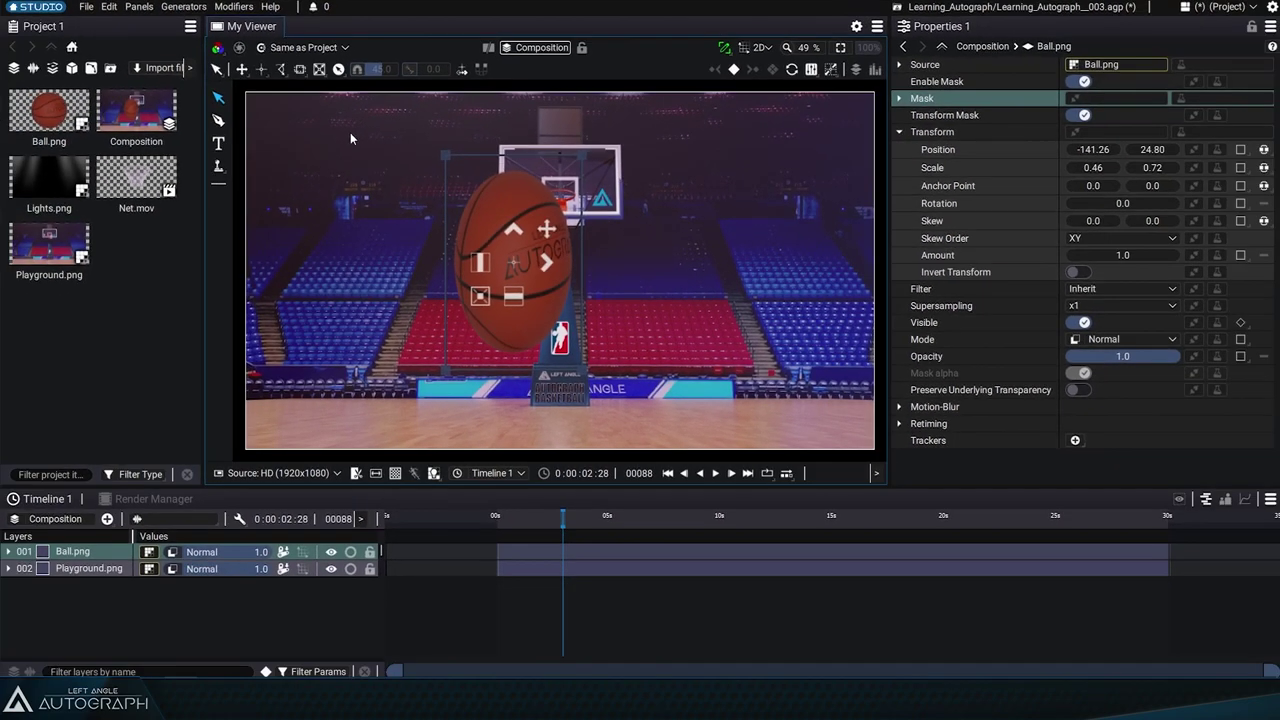